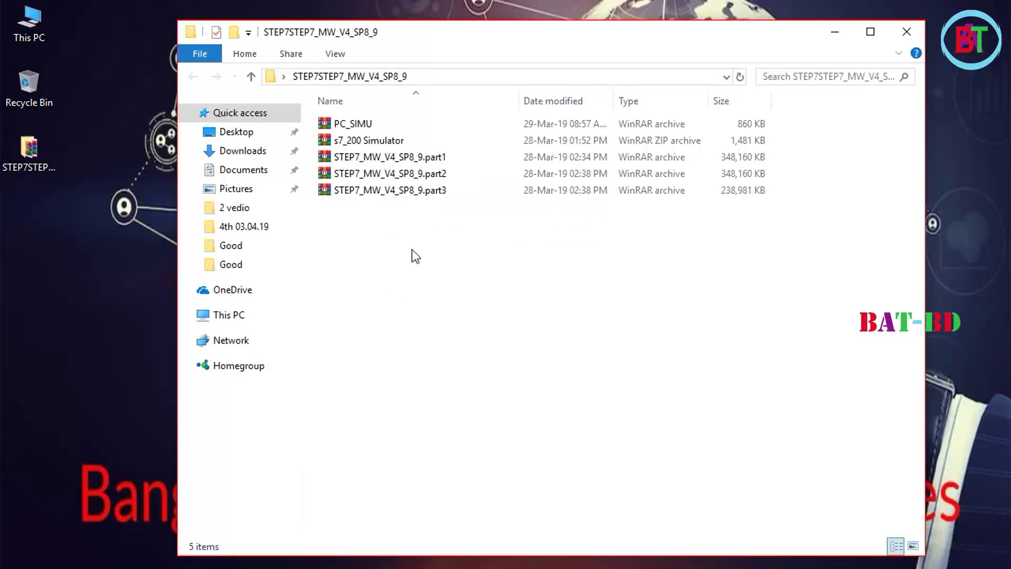
# Step: Extract the three STEP7_MW_V4_SP8_9 part archives together into the current folder
pyautogui.moveTo(405, 267); pyautogui.dragTo(390, 159)
pyautogui.rightClick(419, 164)
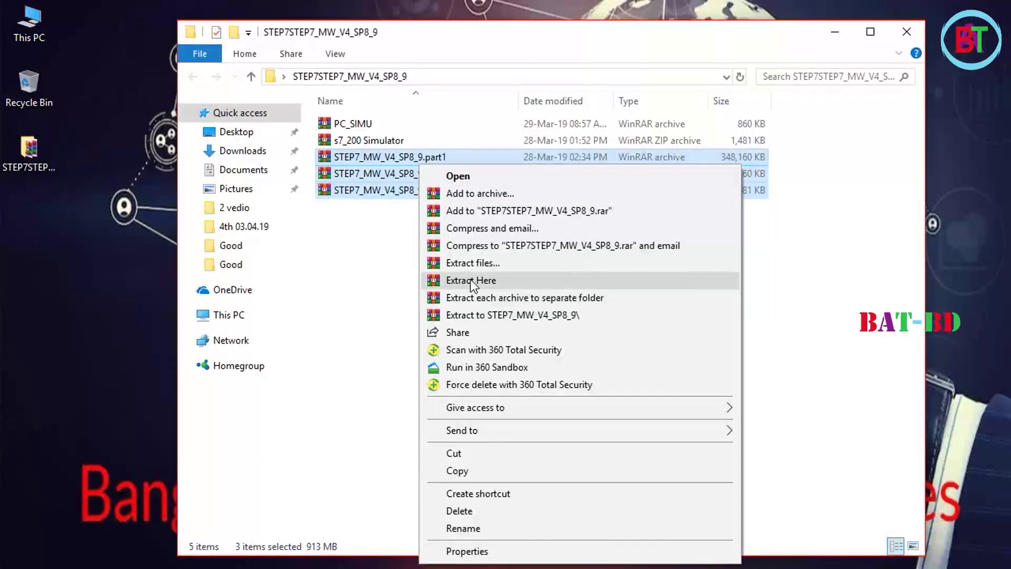
pyautogui.click(470, 279)
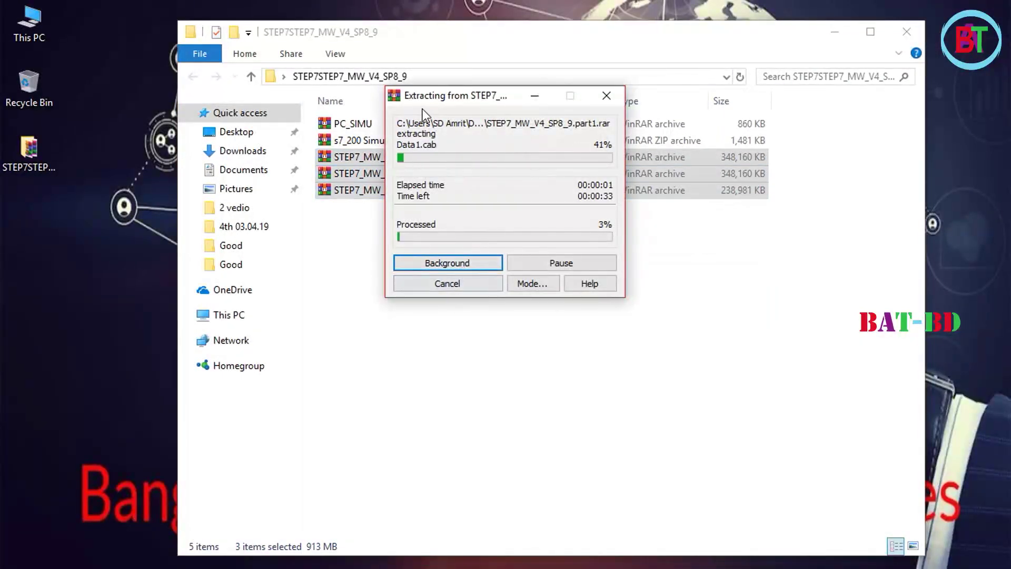
pyautogui.moveTo(438, 96); pyautogui.dragTo(561, 250)
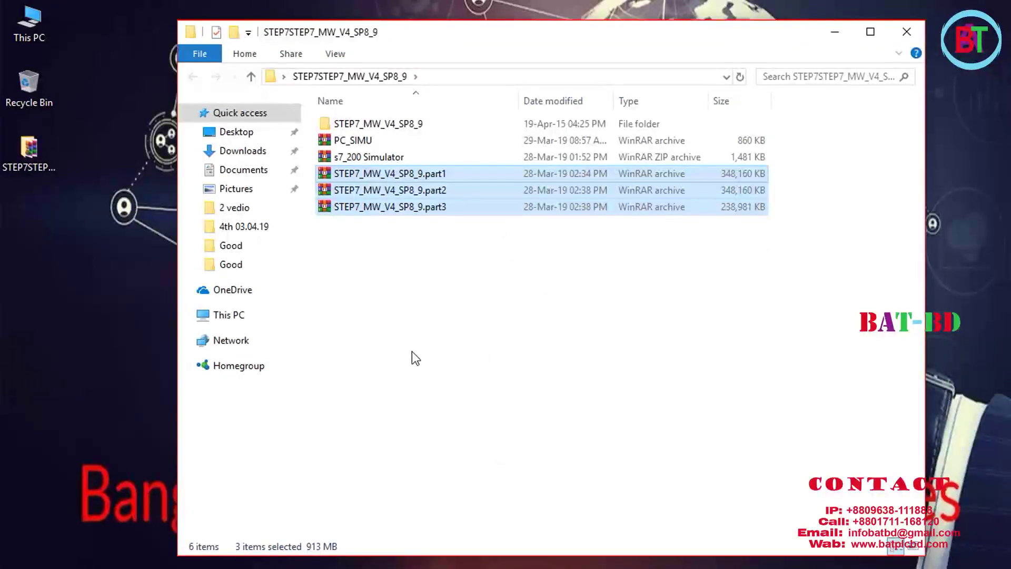
pyautogui.click(435, 331)
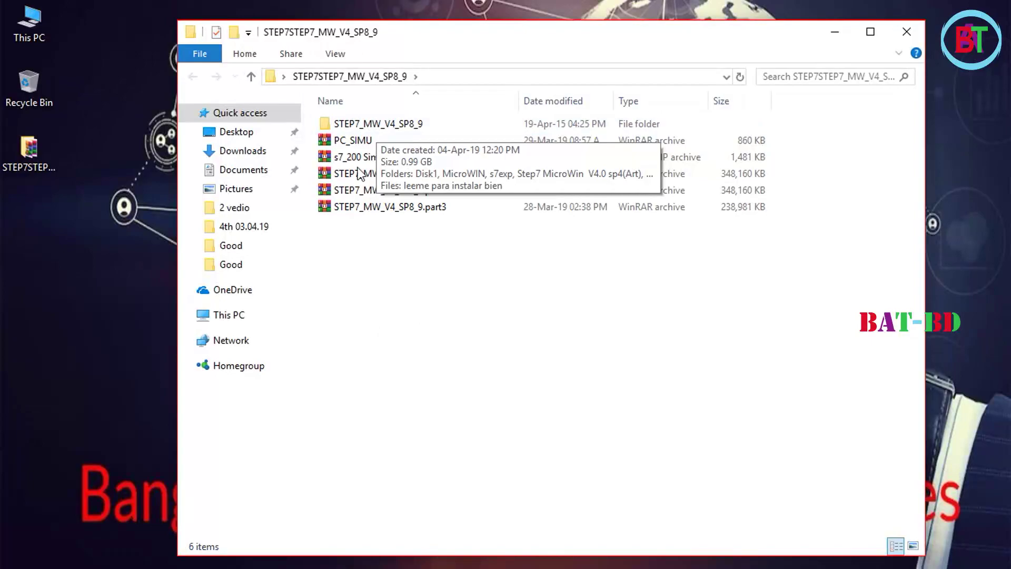
# Step: Launch the Setup application from the Step7 MicroWin V4.0 sp4(Art) folder inside the extracted STEP7_MW_V4_SP8_9 folder
pyautogui.doubleClick(387, 126)
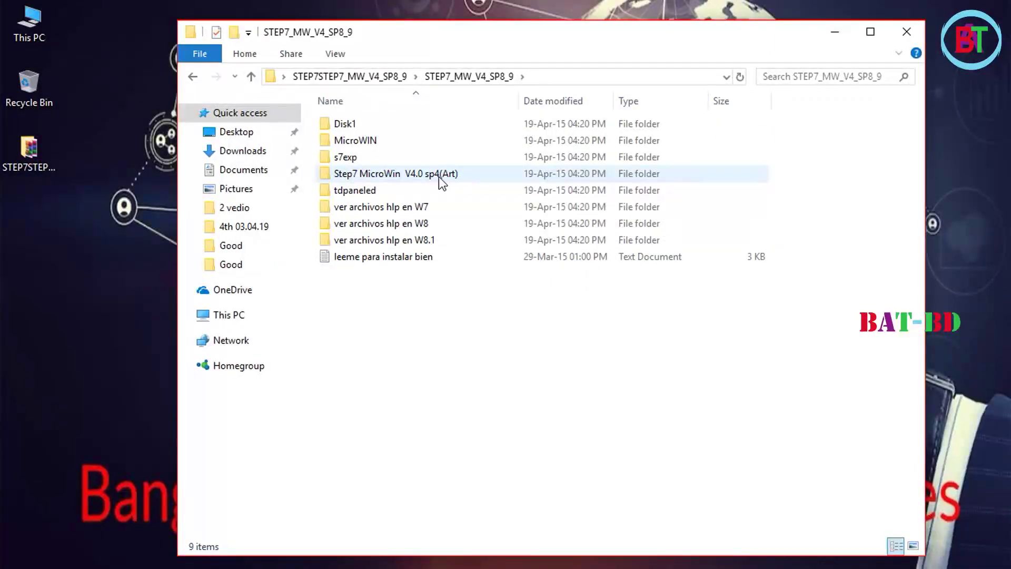
pyautogui.doubleClick(409, 172)
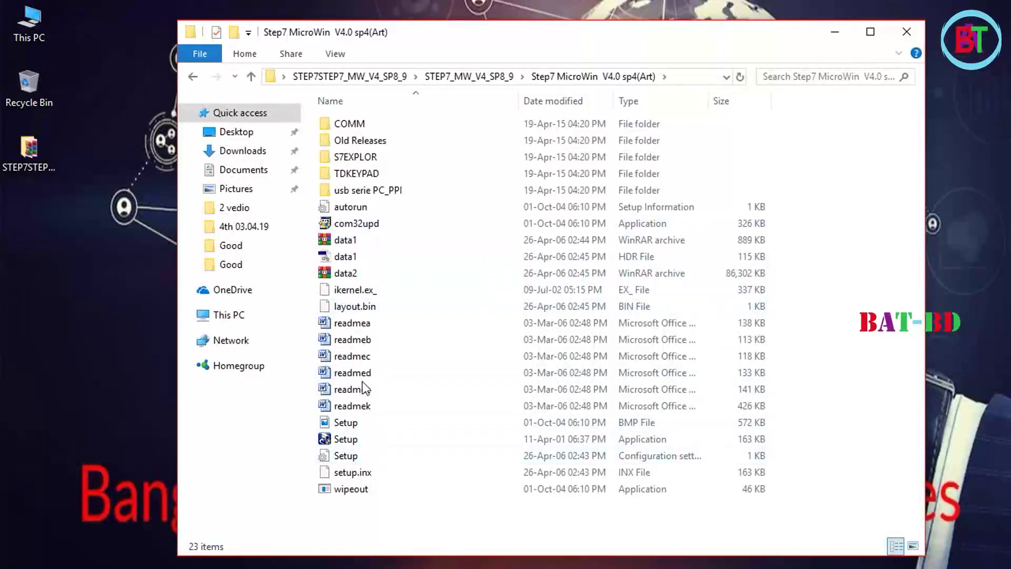
pyautogui.doubleClick(367, 438)
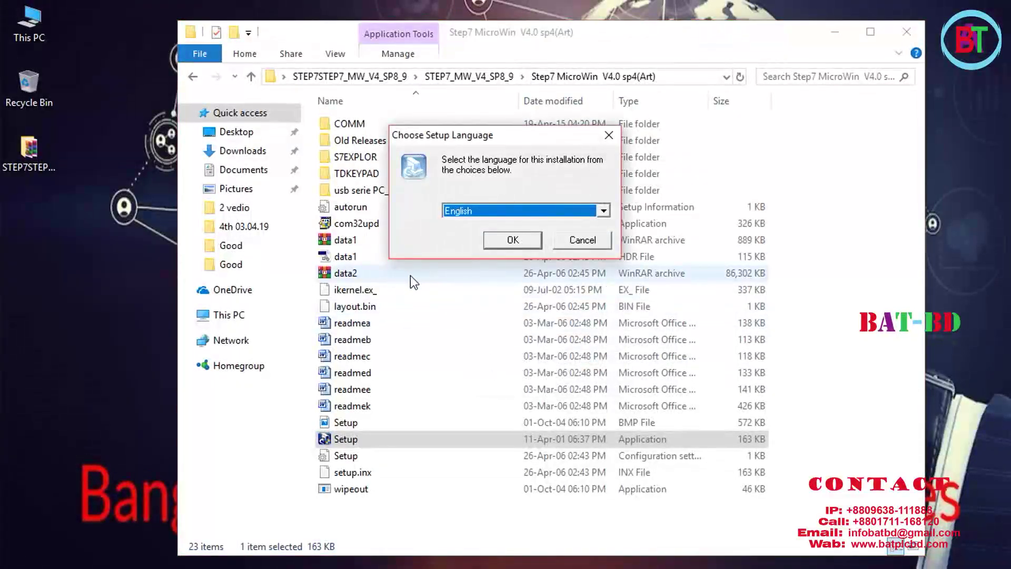
# Step: Choose English as the setup language and confirm it
pyautogui.click(603, 210)
pyautogui.click(598, 213)
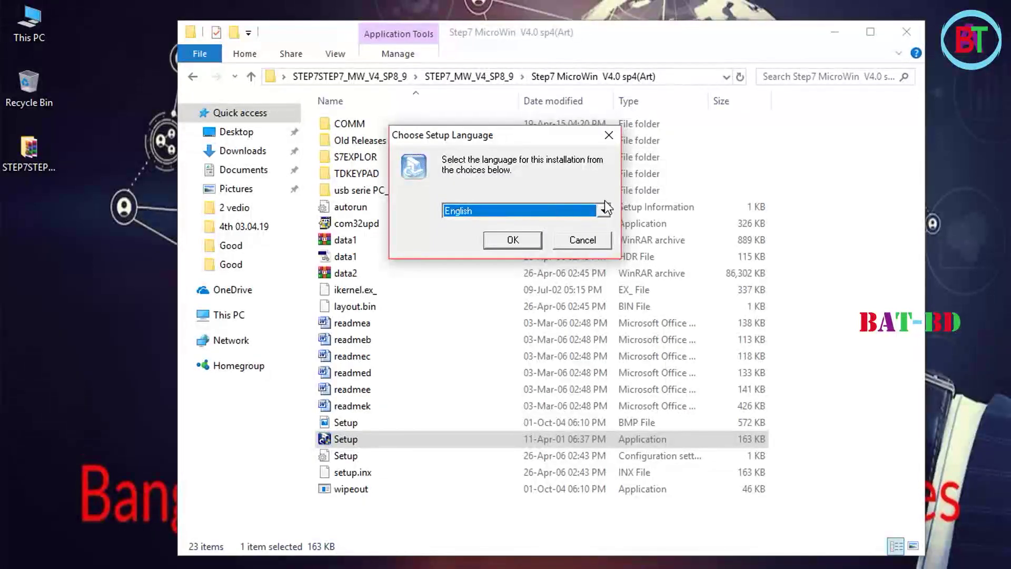
pyautogui.click(604, 210)
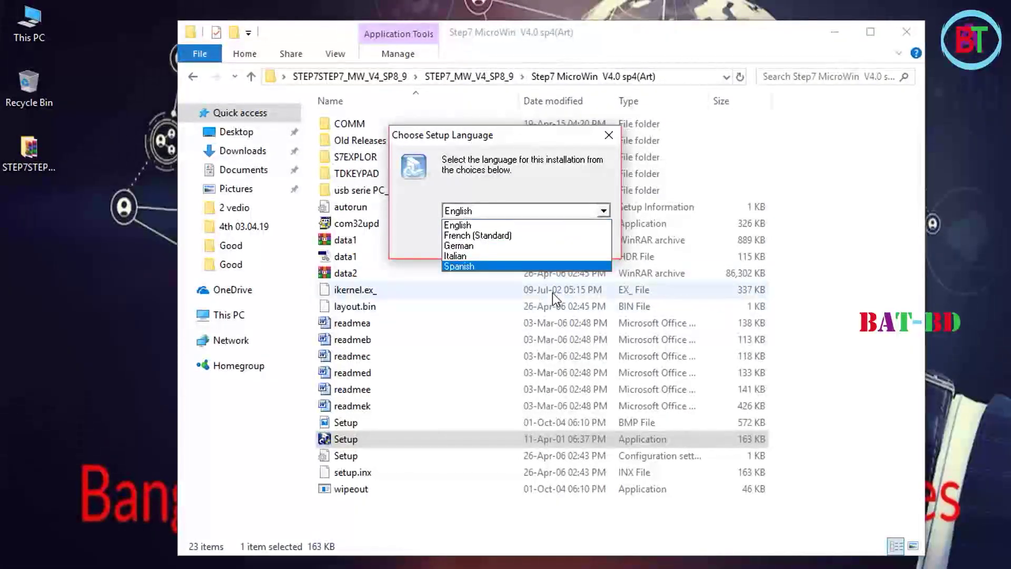
pyautogui.click(605, 211)
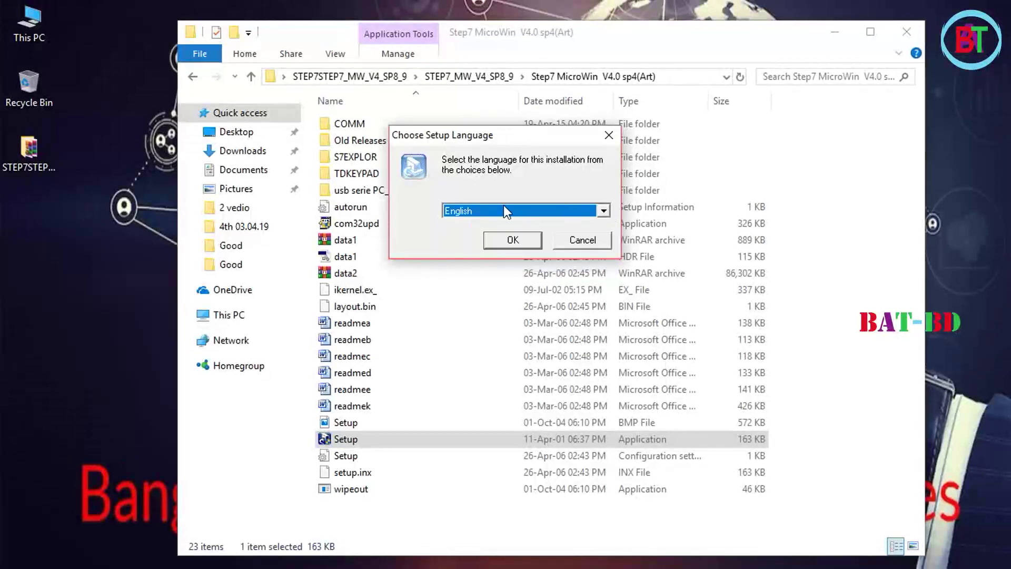
pyautogui.click(513, 241)
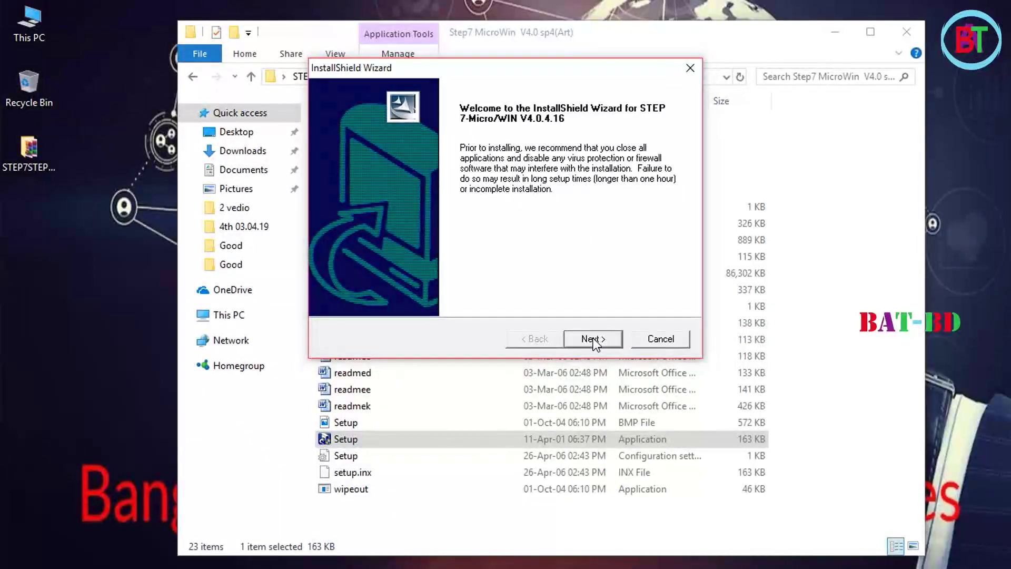
# Step: Accept the license agreement and start installing STEP 7-Micro/WIN in the default destination folder
pyautogui.click(593, 340)
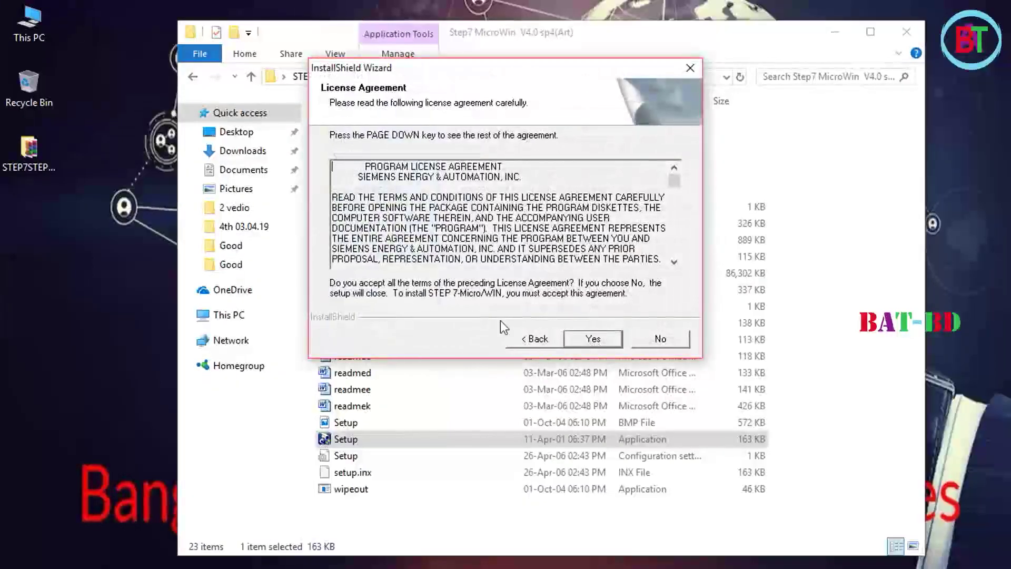
pyautogui.click(592, 340)
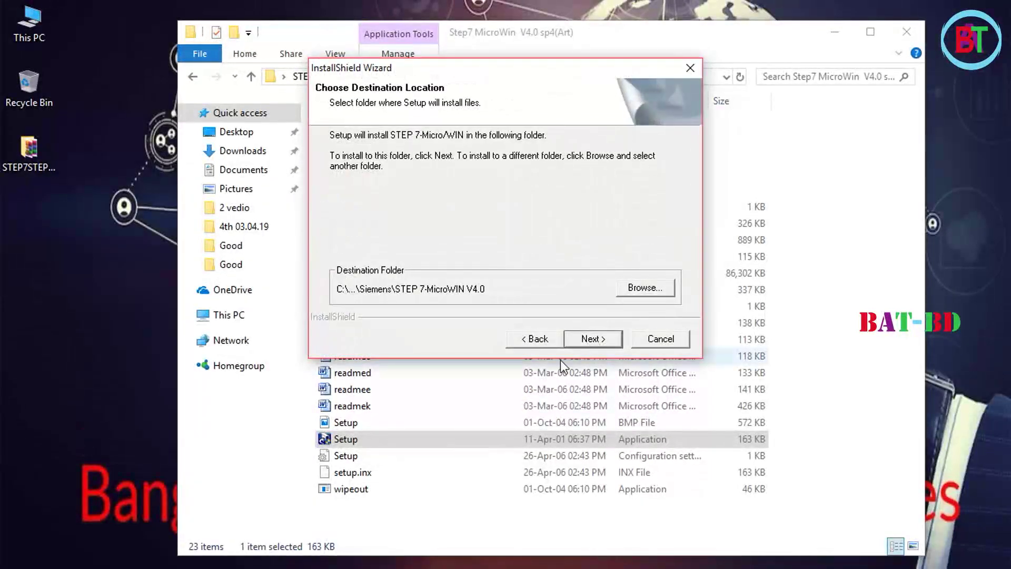
pyautogui.click(592, 339)
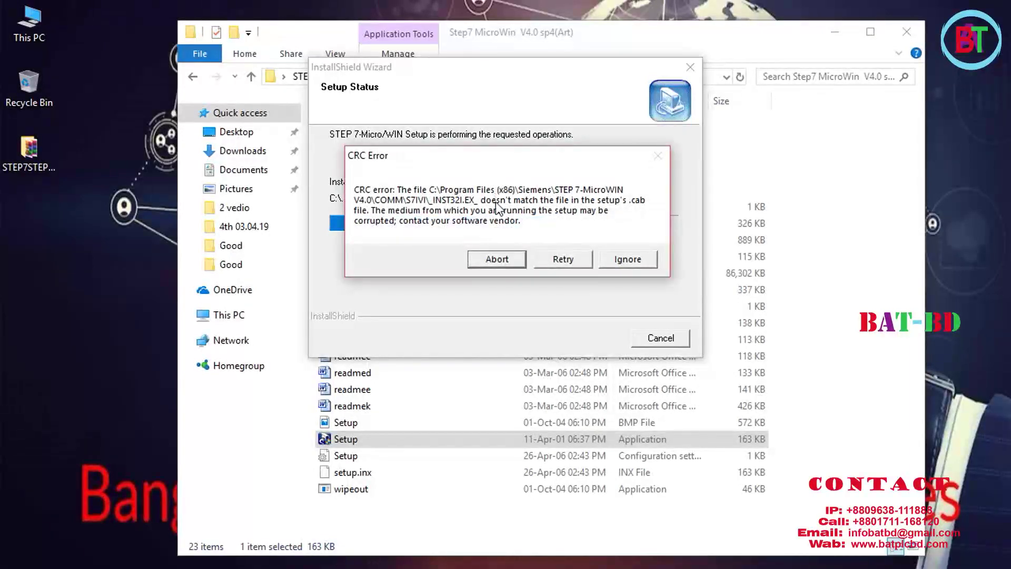
# Step: Ignore the CRC error and agree to continue the MicroSystems Communications setup despite the operating system warning
pyautogui.click(630, 260)
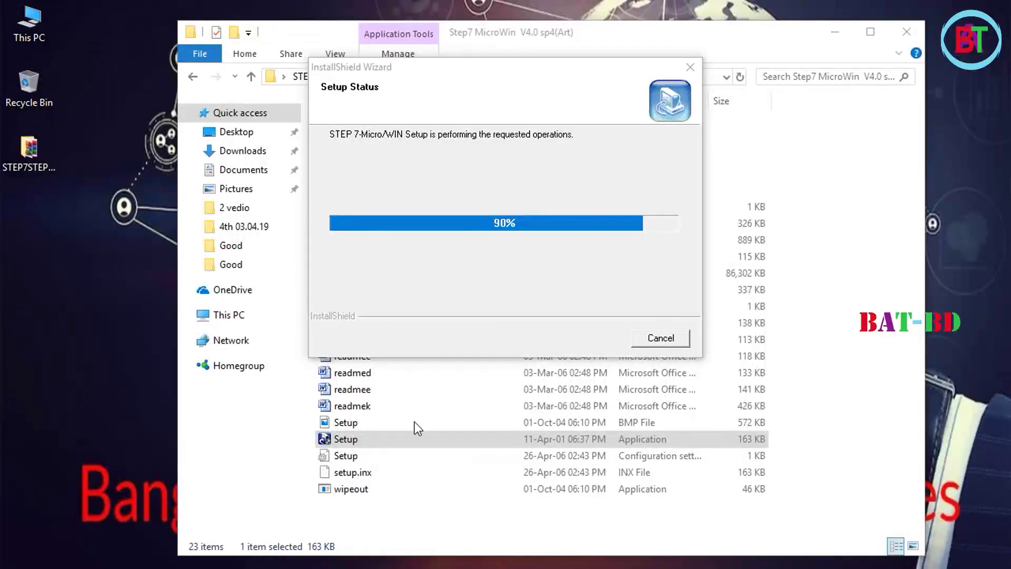
pyautogui.moveTo(369, 566)
pyautogui.moveTo(424, 504)
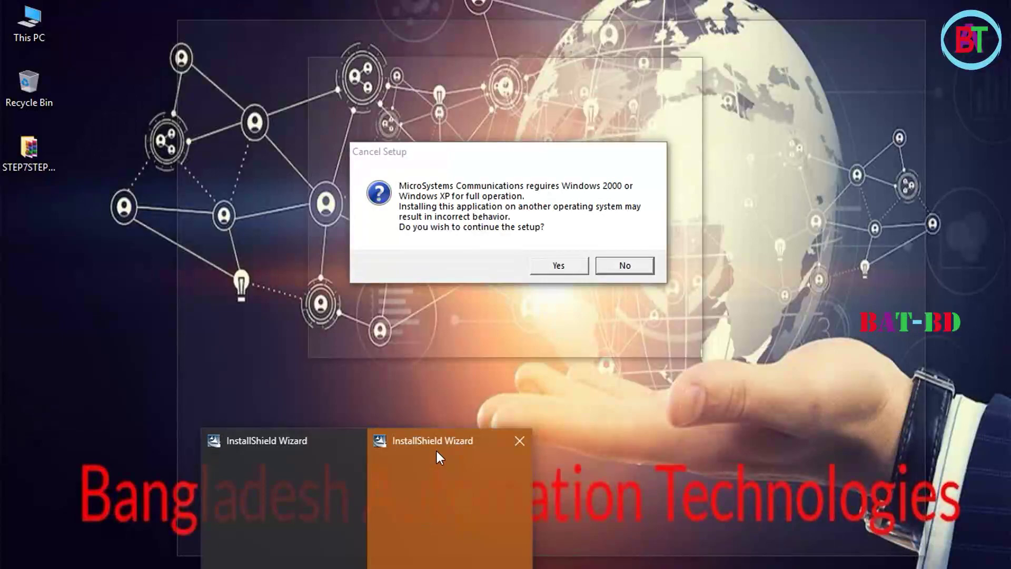
pyautogui.click(455, 485)
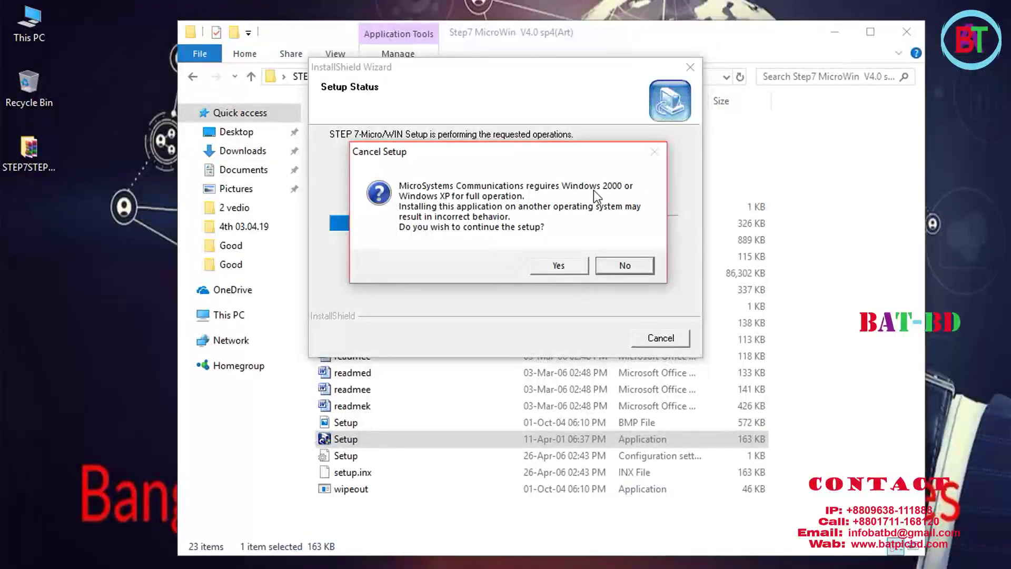
pyautogui.click(558, 266)
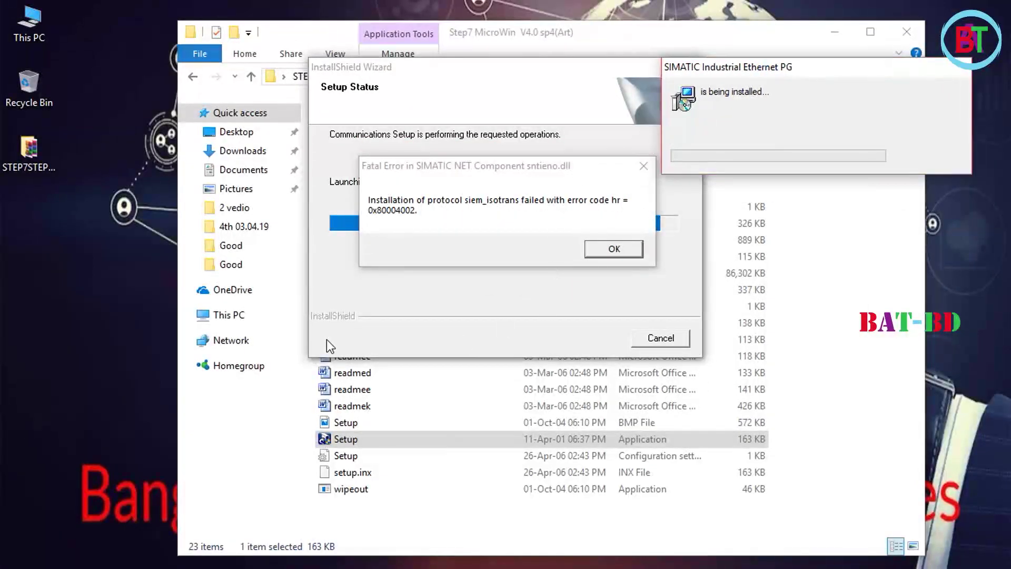
# Step: Dismiss the SIMATIC NET protocol error, accept the PG/PC interface settings unchanged, and bring the S7-200 Explorer setup window forward
pyautogui.moveTo(520, 163); pyautogui.dragTo(438, 150)
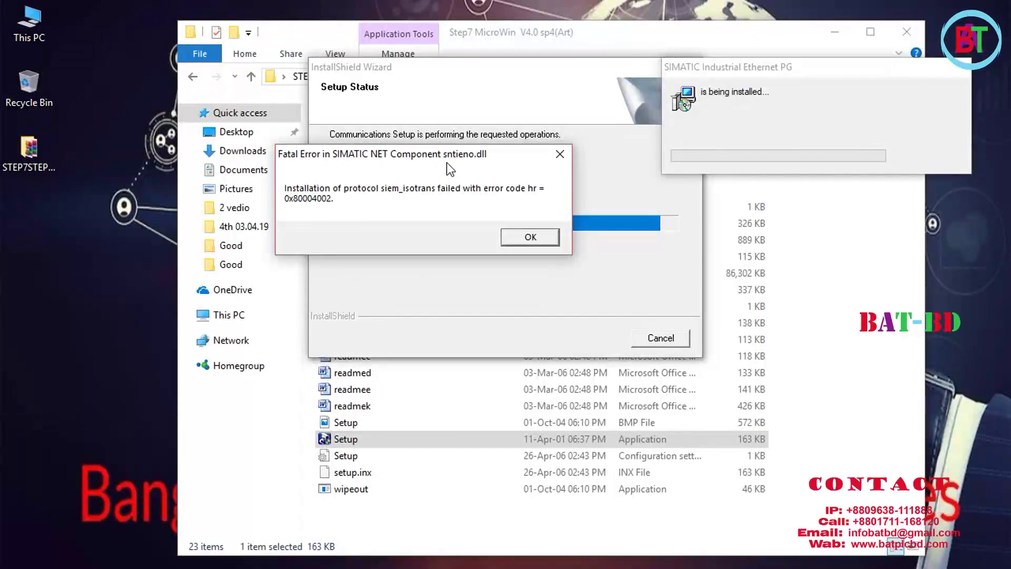
pyautogui.click(526, 238)
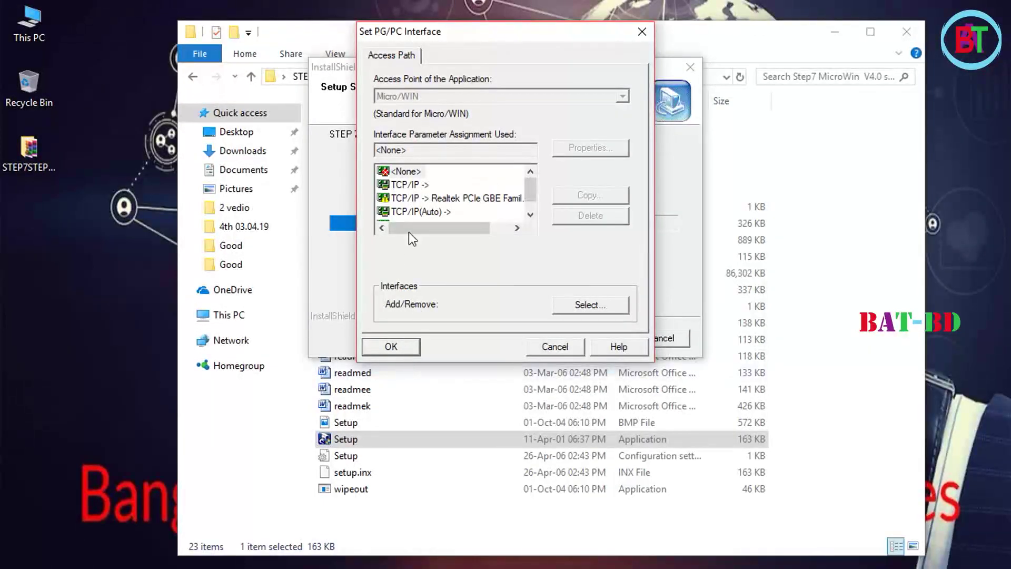
pyautogui.click(402, 348)
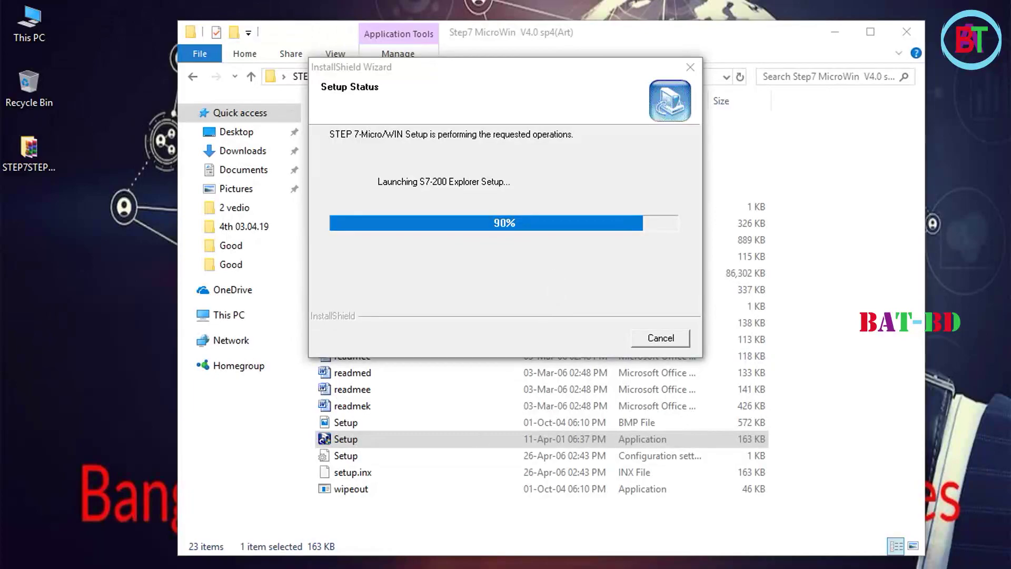
pyautogui.moveTo(367, 566)
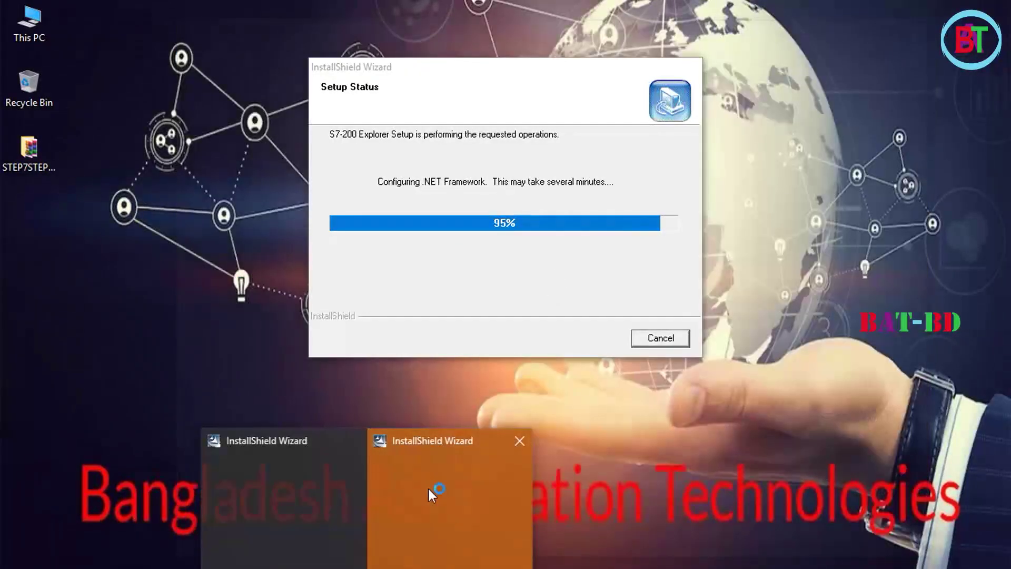
pyautogui.click(432, 501)
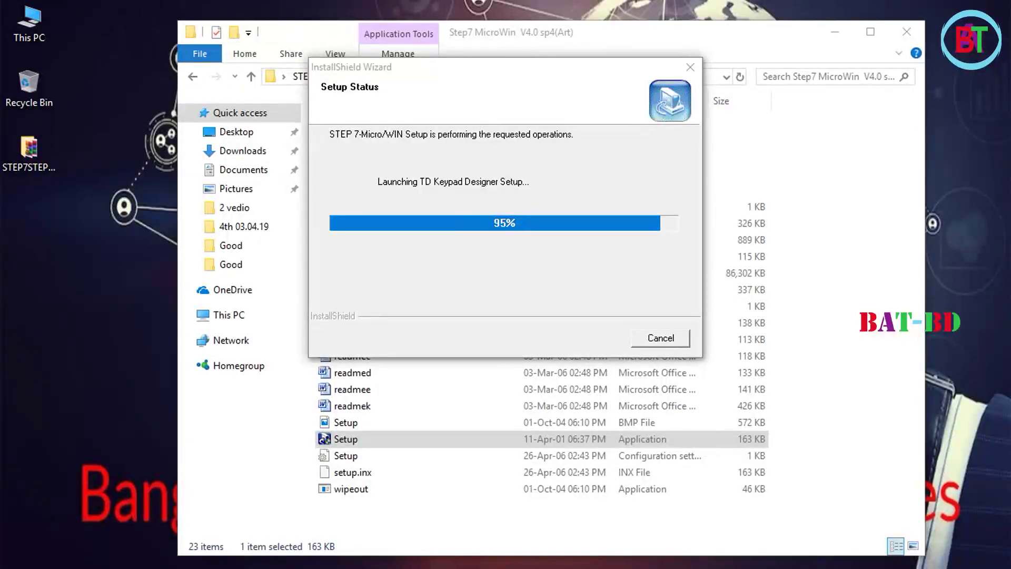
# Step: Arrange the STEP 7 MicroWIN, S7-200 Explorer and TD Keypad Designer shortcuts in one column beneath the existing desktop icons
pyautogui.moveTo(41, 244); pyautogui.dragTo(27, 213)
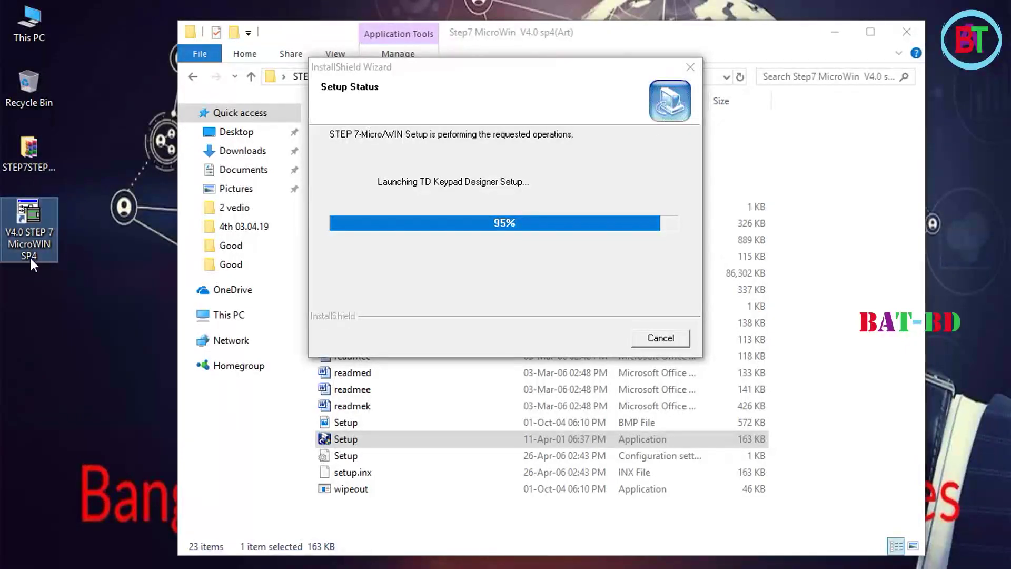
pyautogui.moveTo(62, 5); pyautogui.dragTo(45, 271)
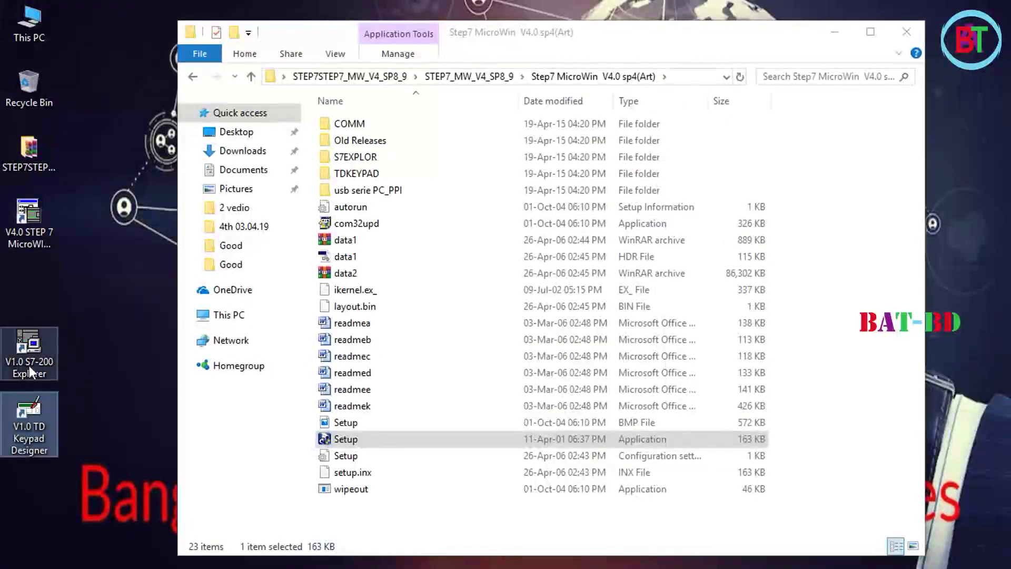
pyautogui.click(20, 338)
pyautogui.click(29, 416)
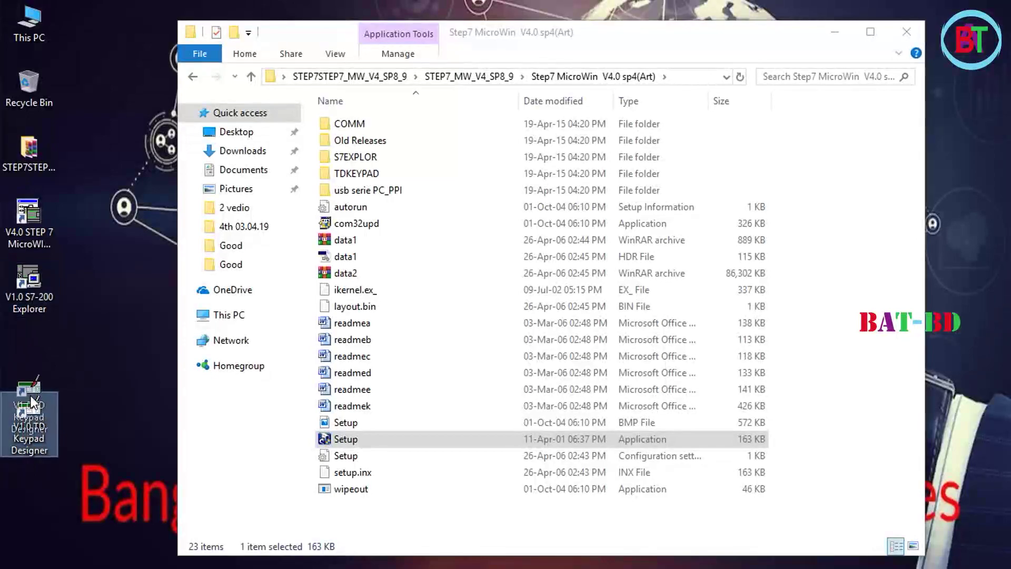
pyautogui.moveTo(34, 431); pyautogui.dragTo(30, 379)
pyautogui.click(39, 235)
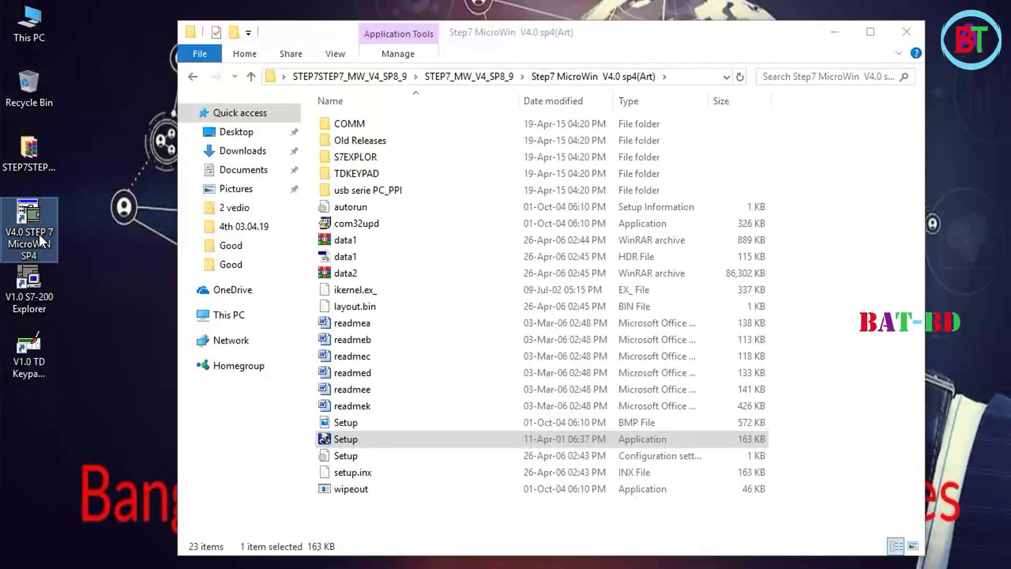
pyautogui.rightClick(39, 235)
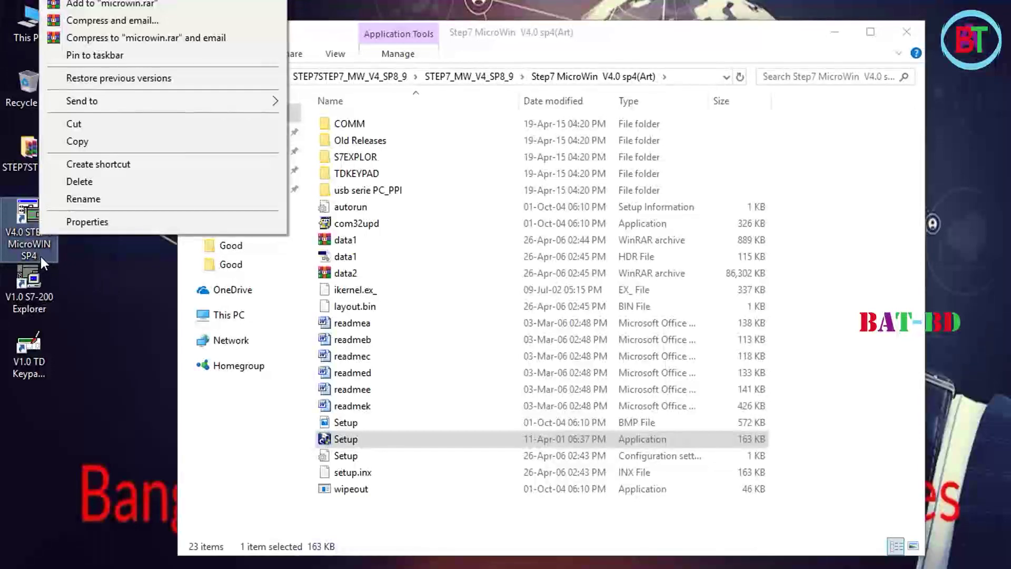
pyautogui.click(103, 322)
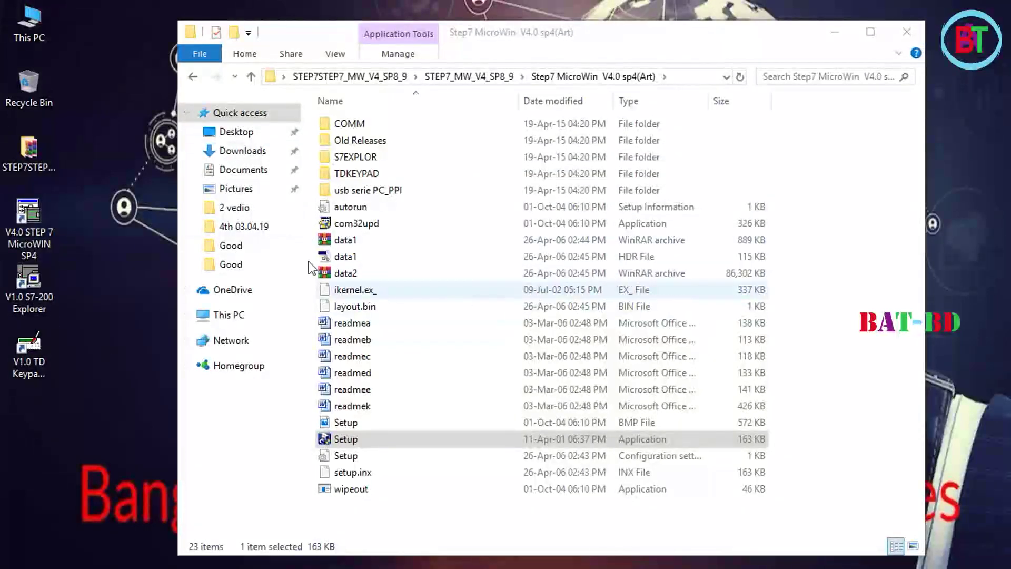
# Step: Go back to the STEP7_MW_V4_SP8_9 folder and finish the installation wizard, choosing to restart the computer later
pyautogui.click(194, 78)
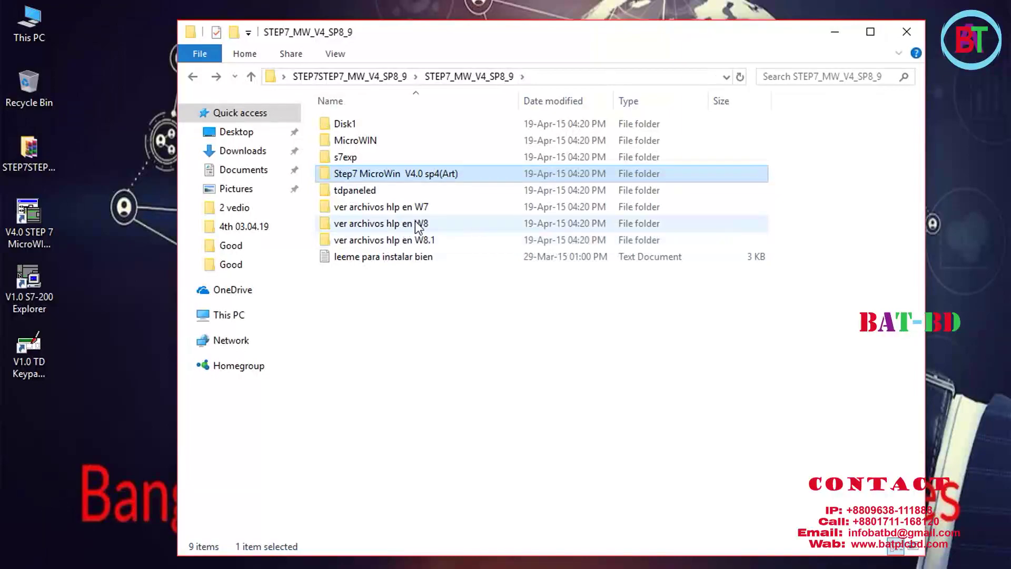
pyautogui.click(350, 428)
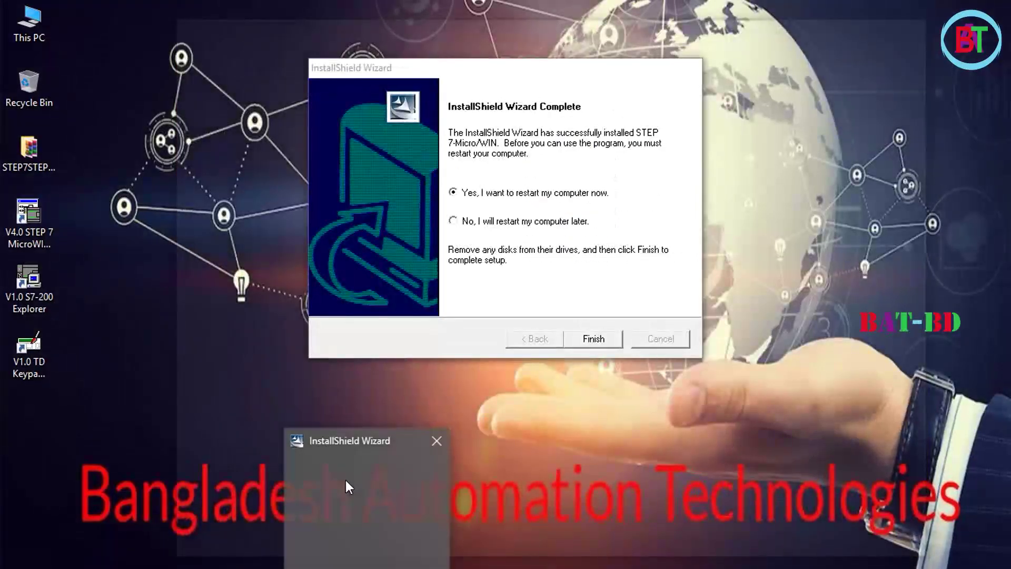
pyautogui.click(345, 479)
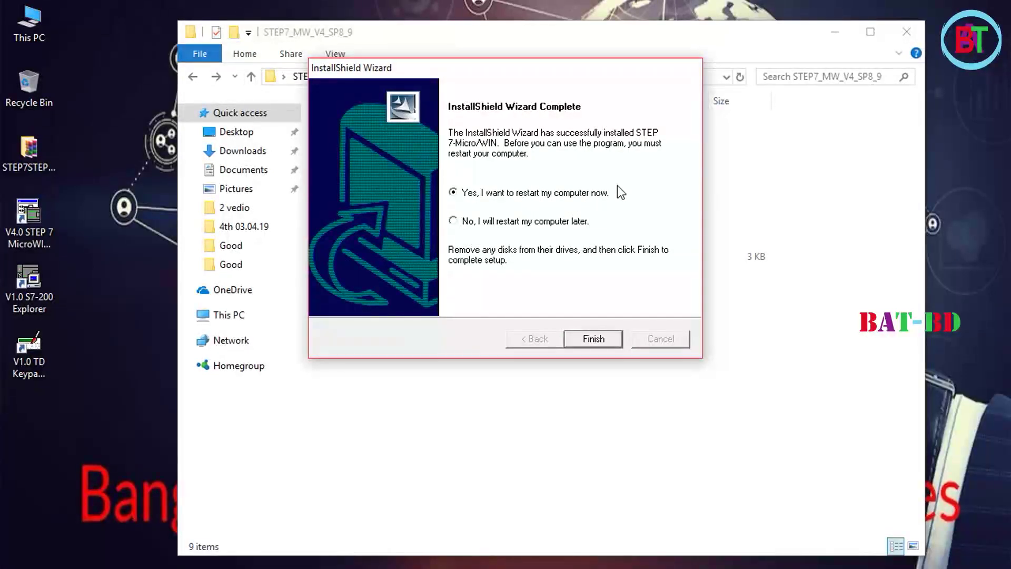
pyautogui.click(456, 222)
pyautogui.click(601, 343)
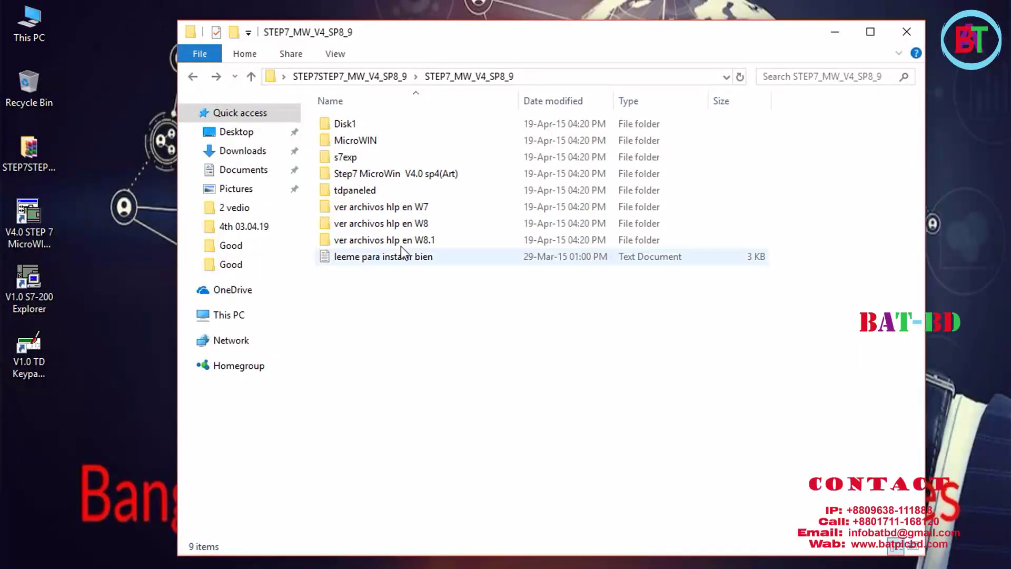
# Step: Look at the Windows update packages in the "ver archivos hlp en W7" folder and return to the parent folder
pyautogui.click(412, 211)
pyautogui.doubleClick(412, 210)
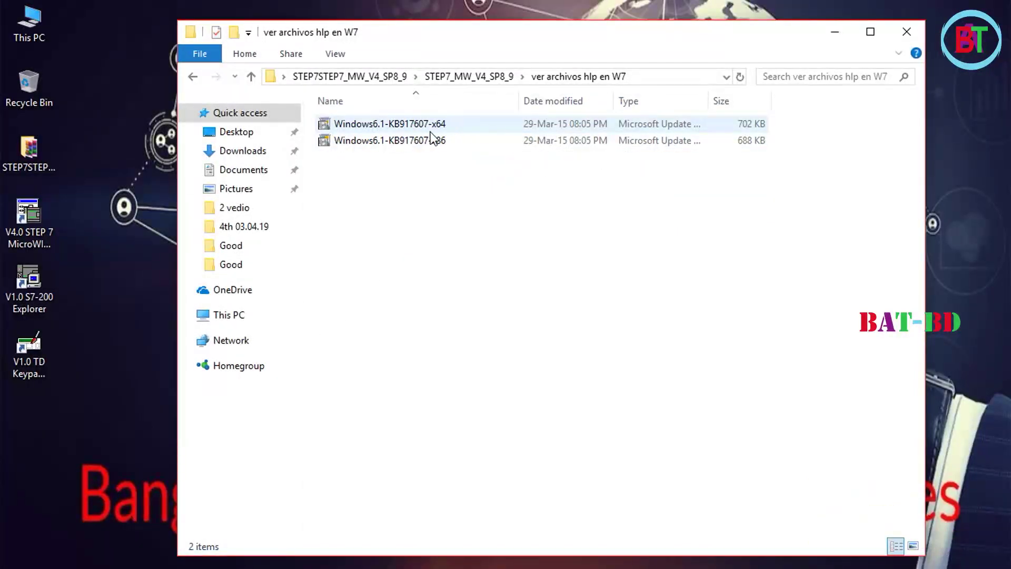
pyautogui.click(411, 126)
pyautogui.press('BackSpace')
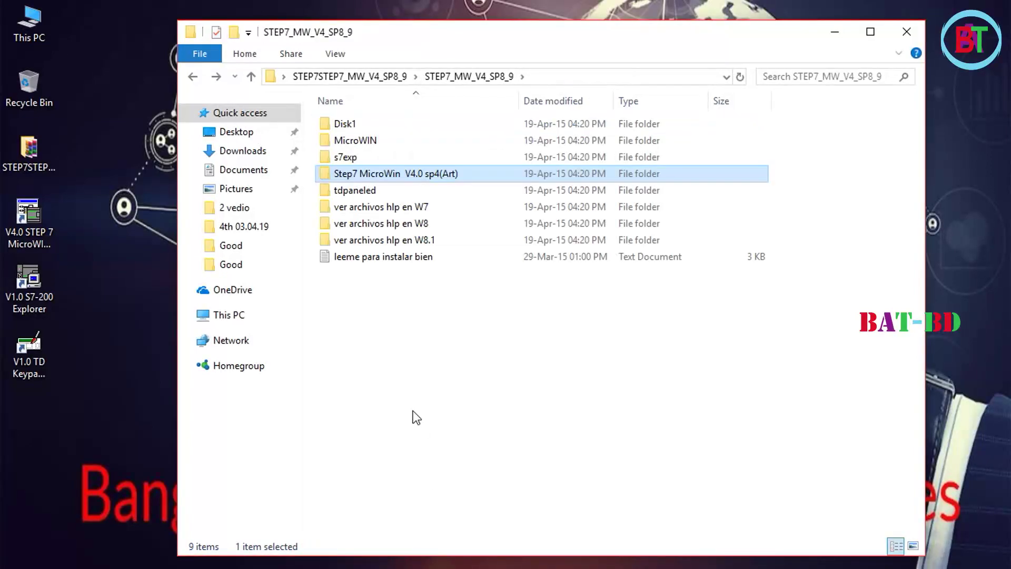
# Step: Install the PL-2303 Vista driver from the "usb serie PC_PPI" folder inside "Step7 MicroWin V4.0 sp4(Art)", accepting the license agreement
pyautogui.click(359, 391)
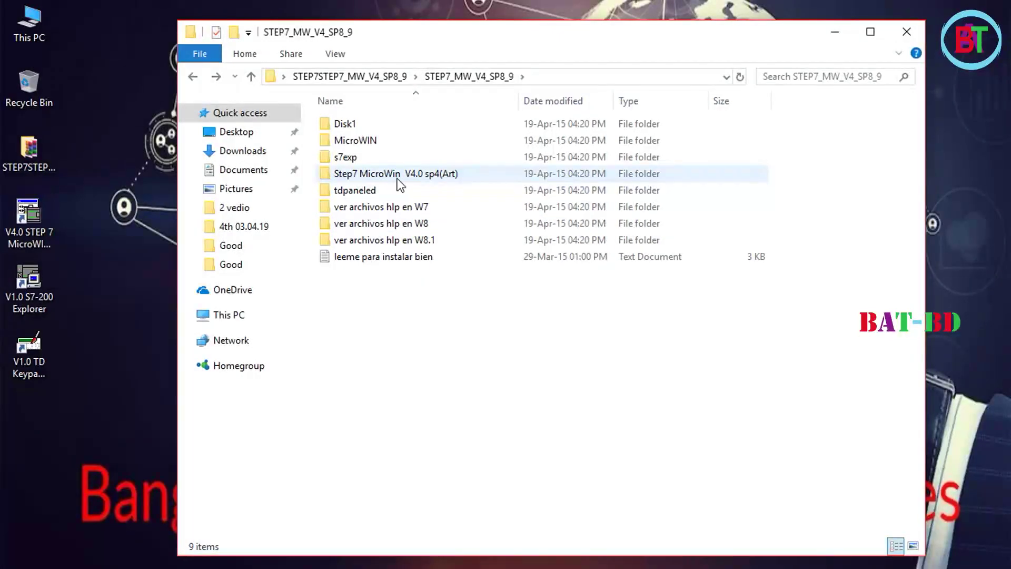
pyautogui.doubleClick(429, 175)
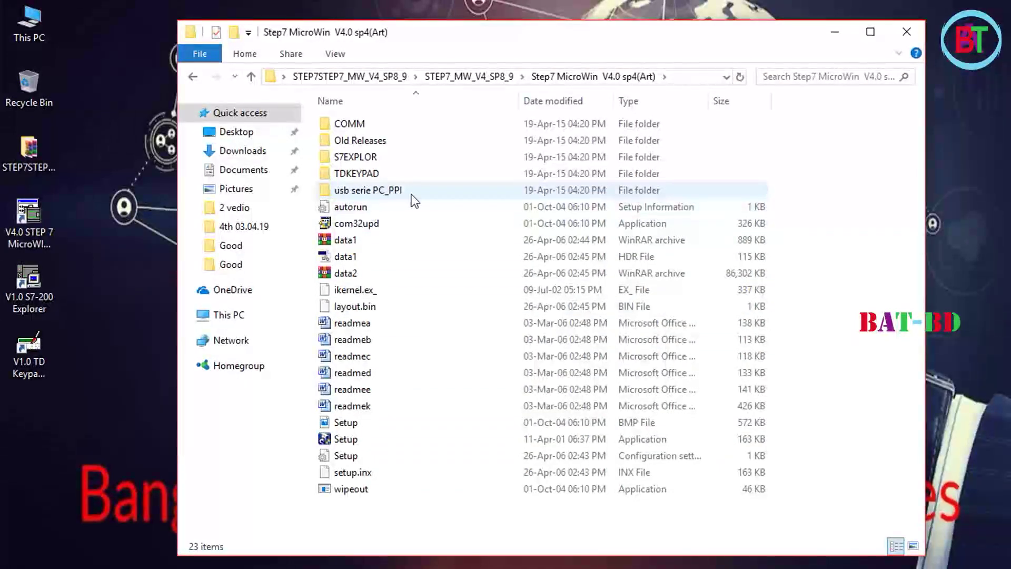
pyautogui.doubleClick(376, 191)
pyautogui.click(434, 125)
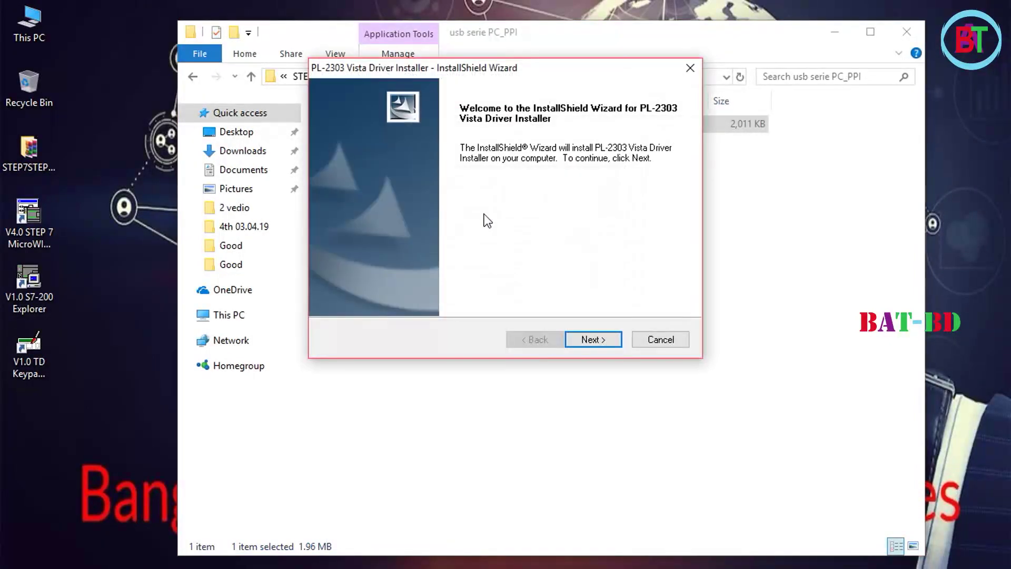
pyautogui.click(600, 343)
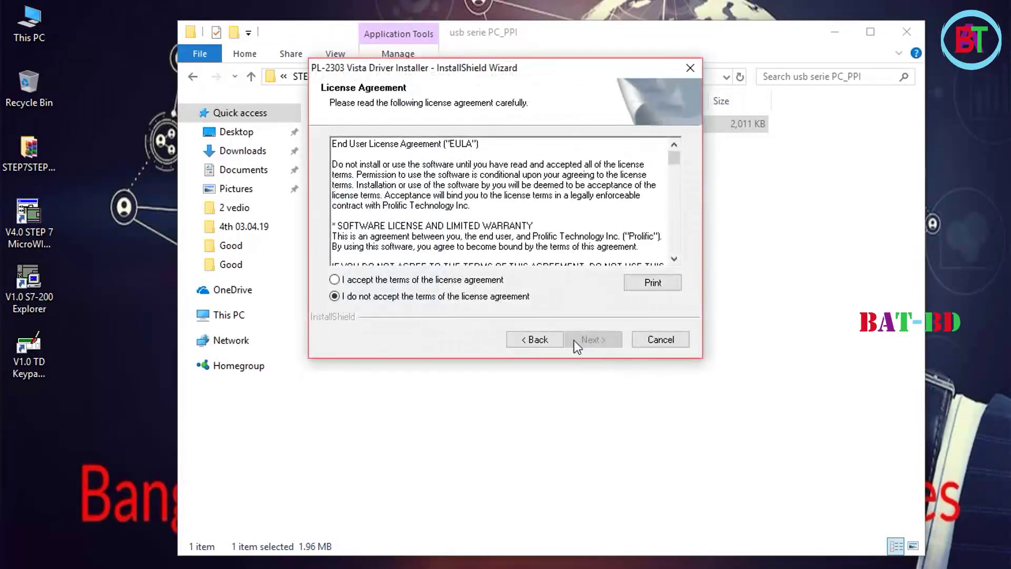
pyautogui.click(335, 280)
pyautogui.click(589, 340)
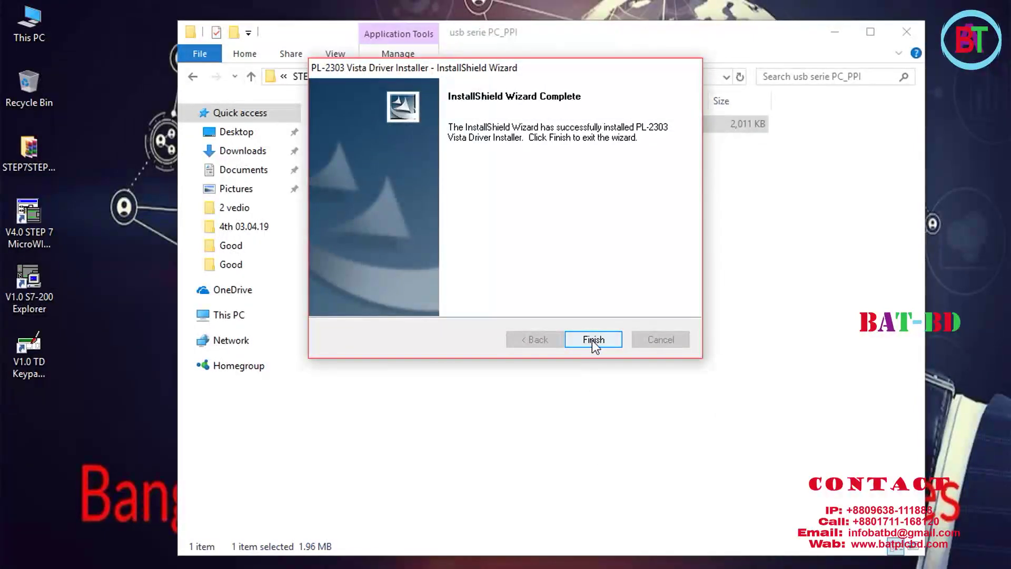
pyautogui.click(592, 341)
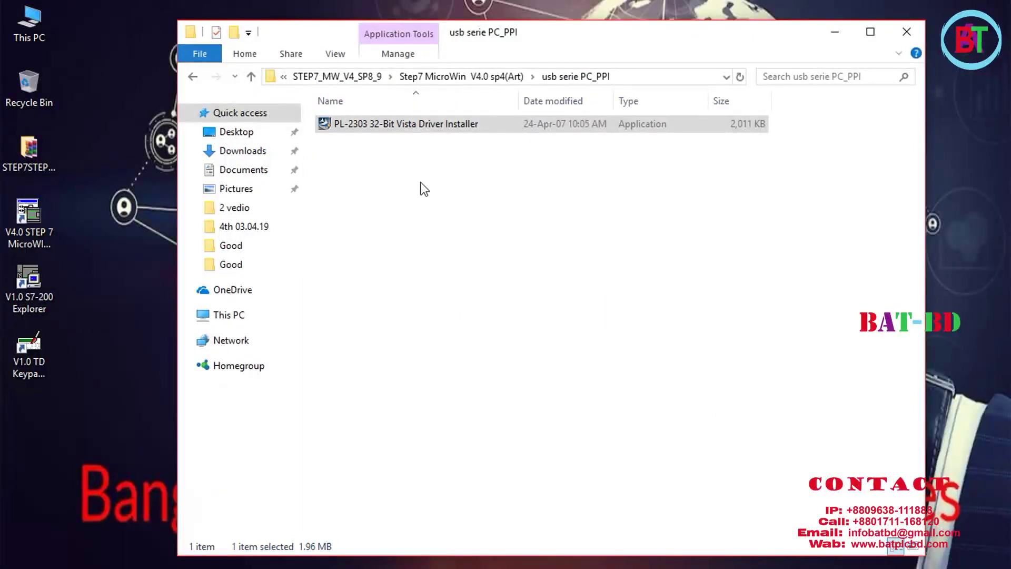
# Step: Go back to STEP7_MW_V4_SP8_9, open the MicroWIN folder and launch its Setup application in English
pyautogui.click(193, 77)
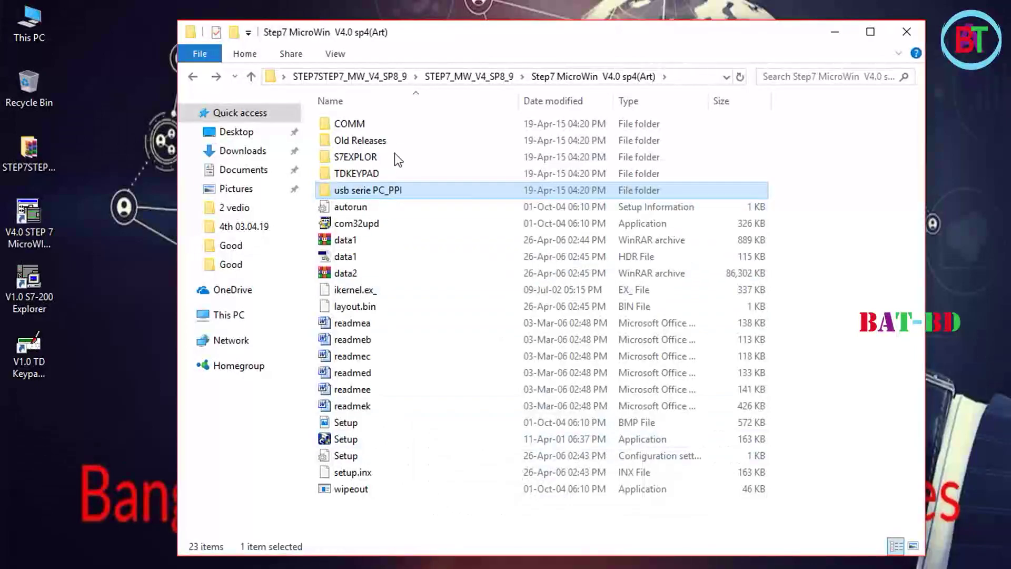
pyautogui.click(472, 77)
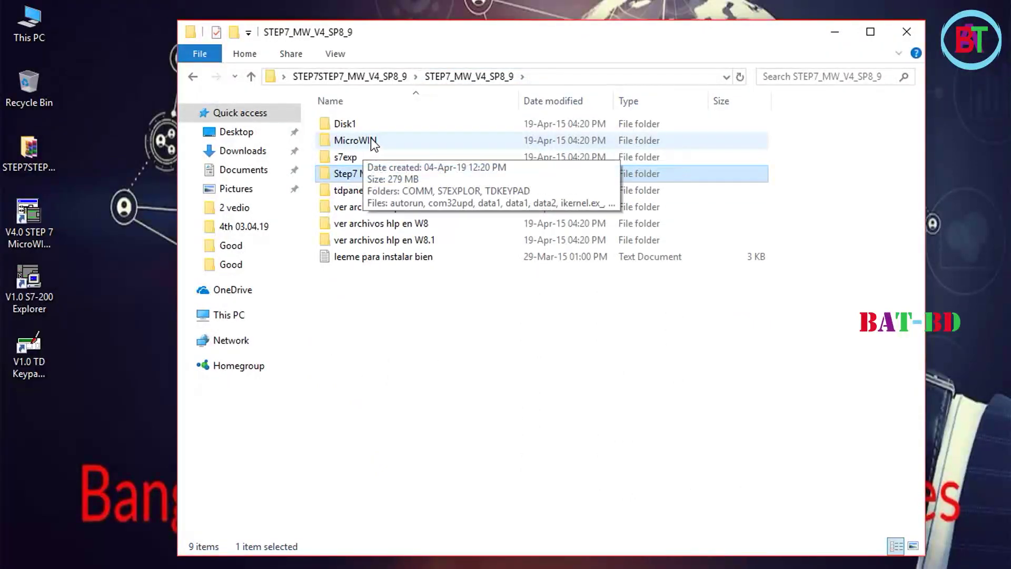
pyautogui.doubleClick(371, 139)
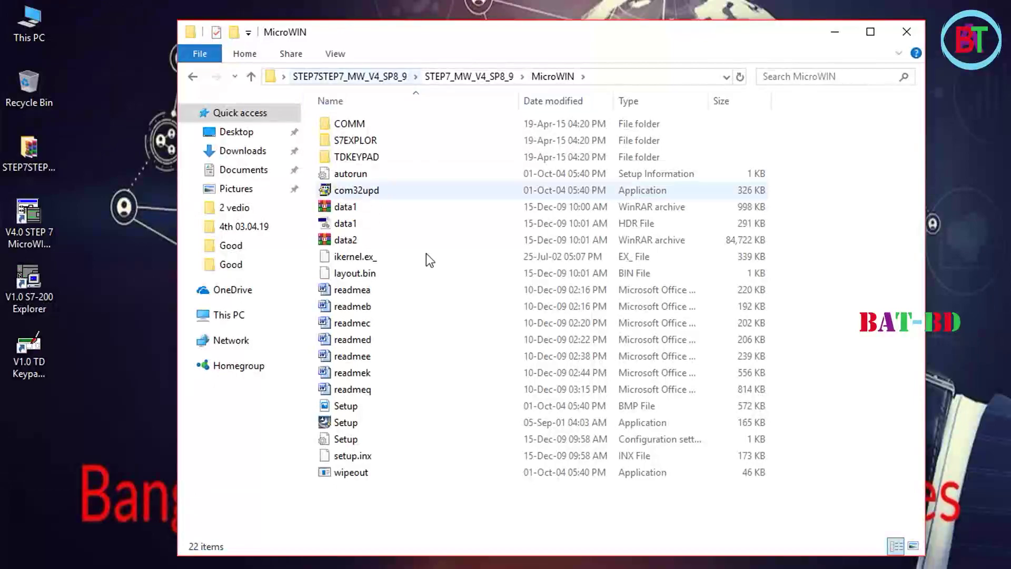
pyautogui.doubleClick(372, 424)
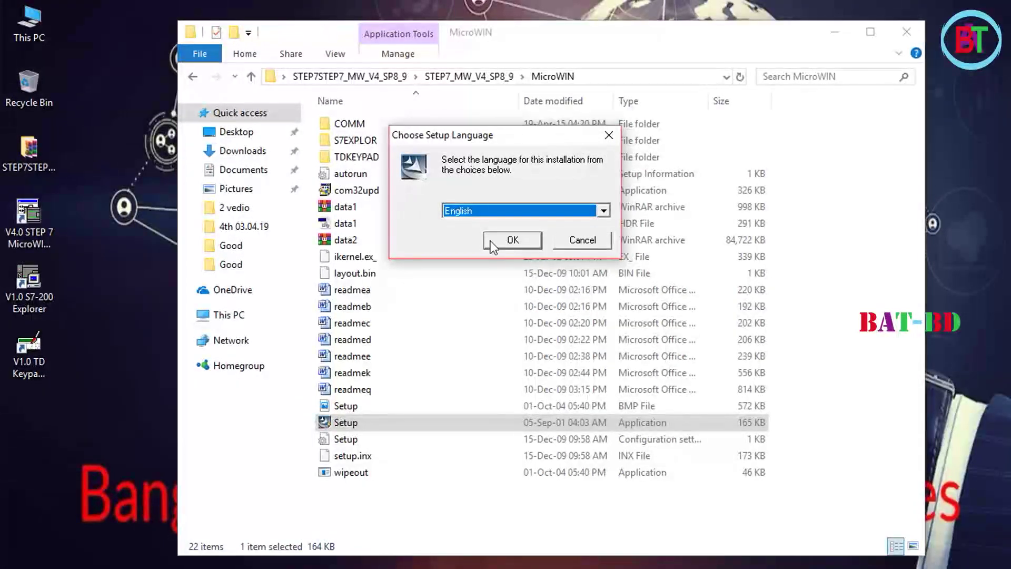
pyautogui.click(506, 244)
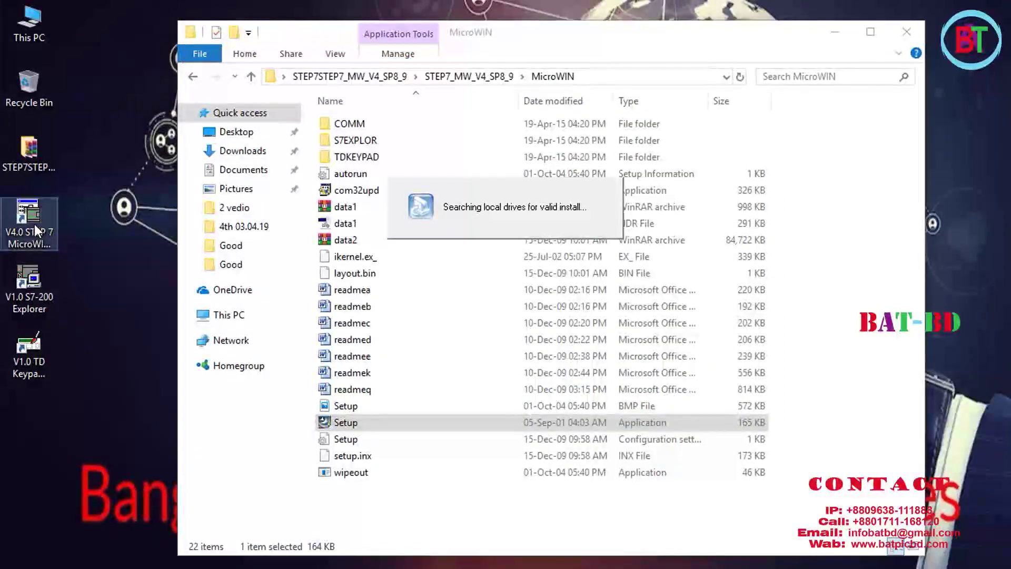
pyautogui.rightClick(39, 227)
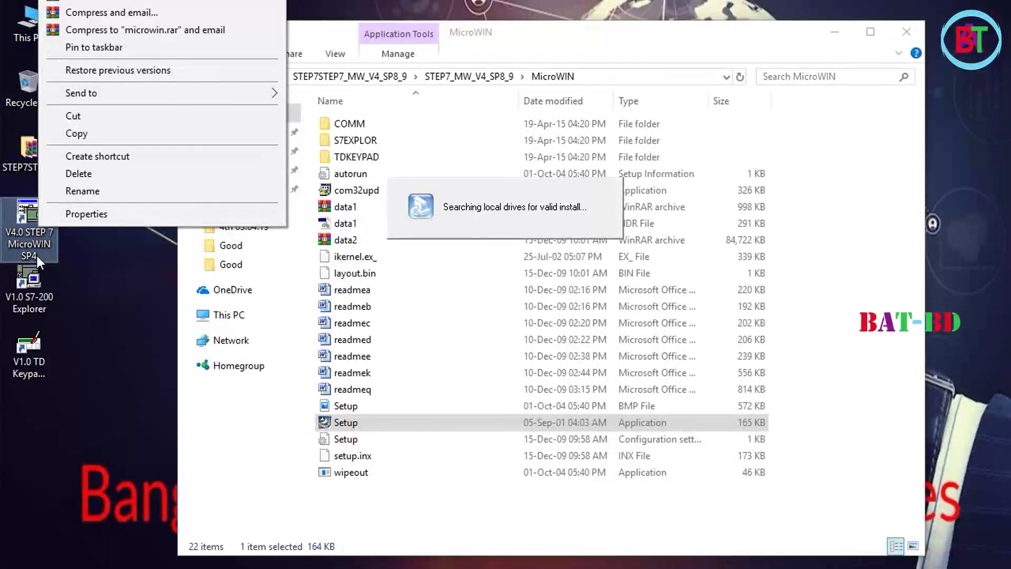
pyautogui.click(251, 375)
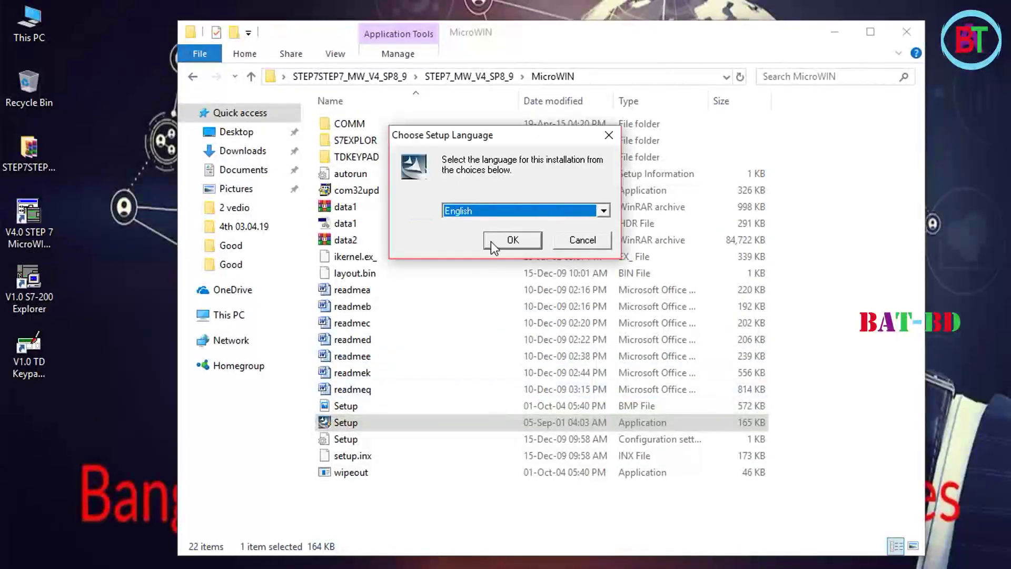
# Step: Try to install STEP 7-Micro/WIN V4.0.8.06 in English, close the Program Compatibility Assistant, and run the same Setup once more
pyautogui.click(490, 241)
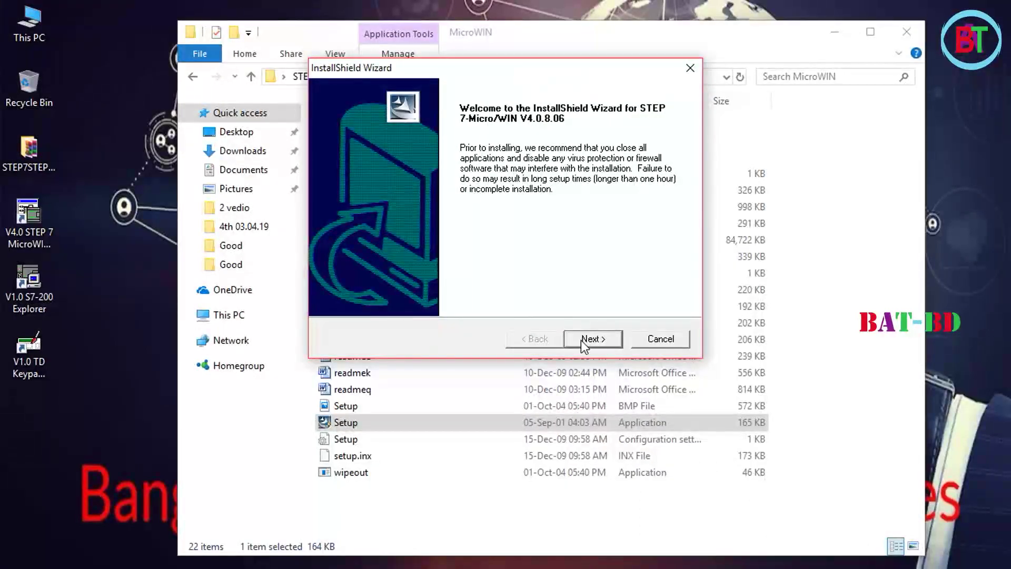
pyautogui.click(581, 339)
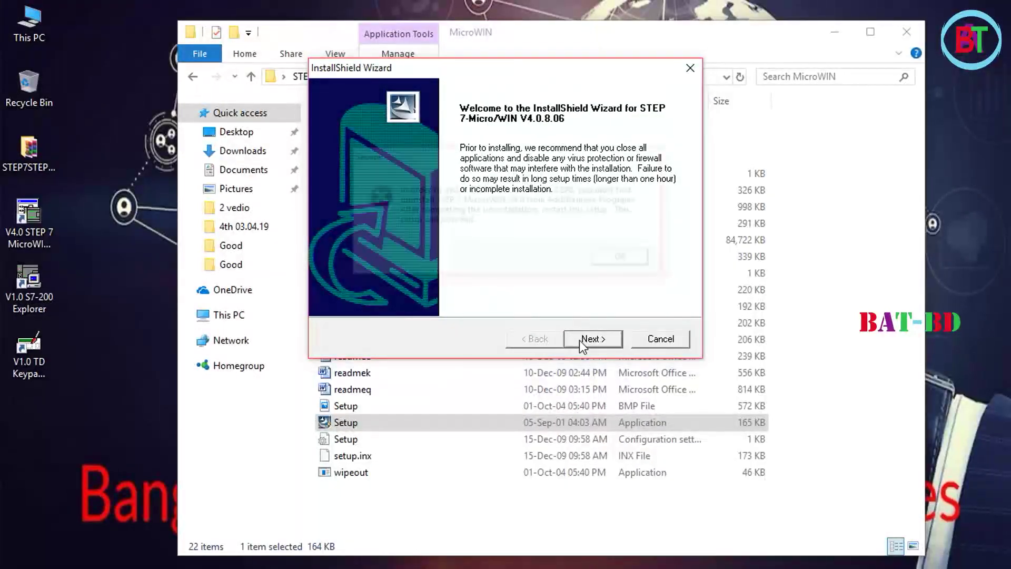
pyautogui.click(614, 261)
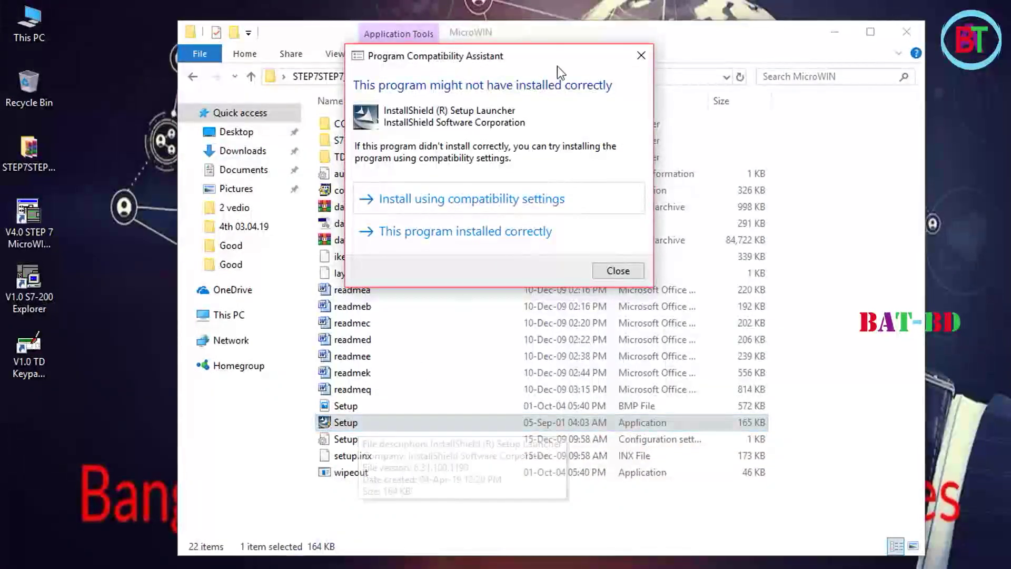
pyautogui.click(639, 56)
pyautogui.doubleClick(364, 423)
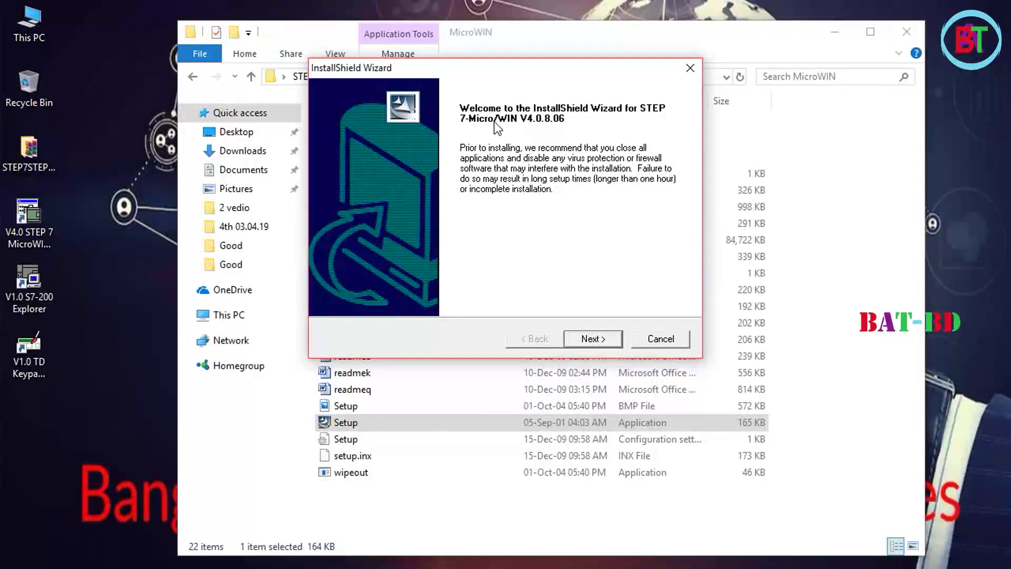
pyautogui.click(586, 337)
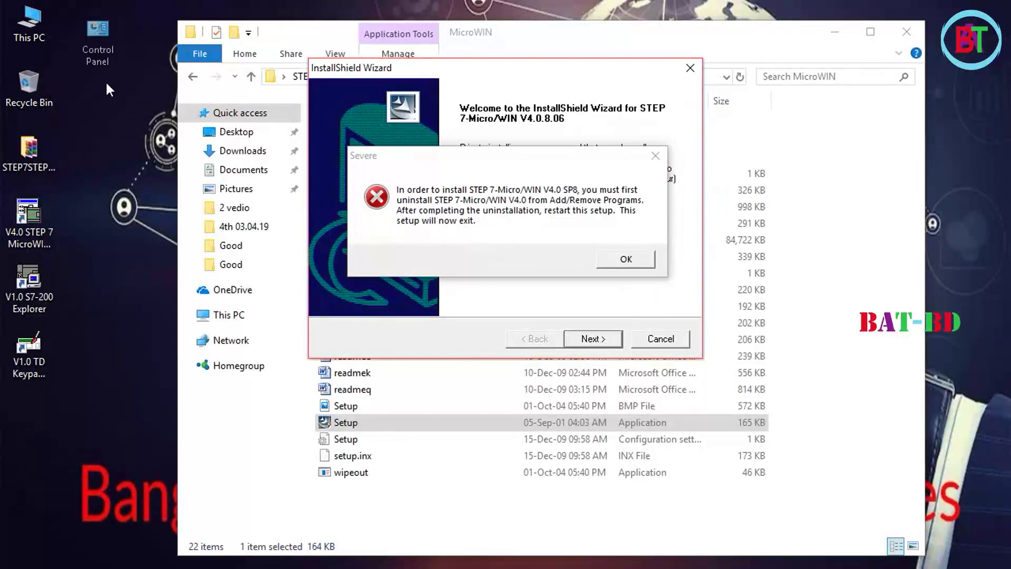
# Step: Place the Control Panel icon beside the STEP 7 MicroWIN shortcut and open the list of installed programs in a wider window
pyautogui.moveTo(107, 88); pyautogui.dragTo(107, 196)
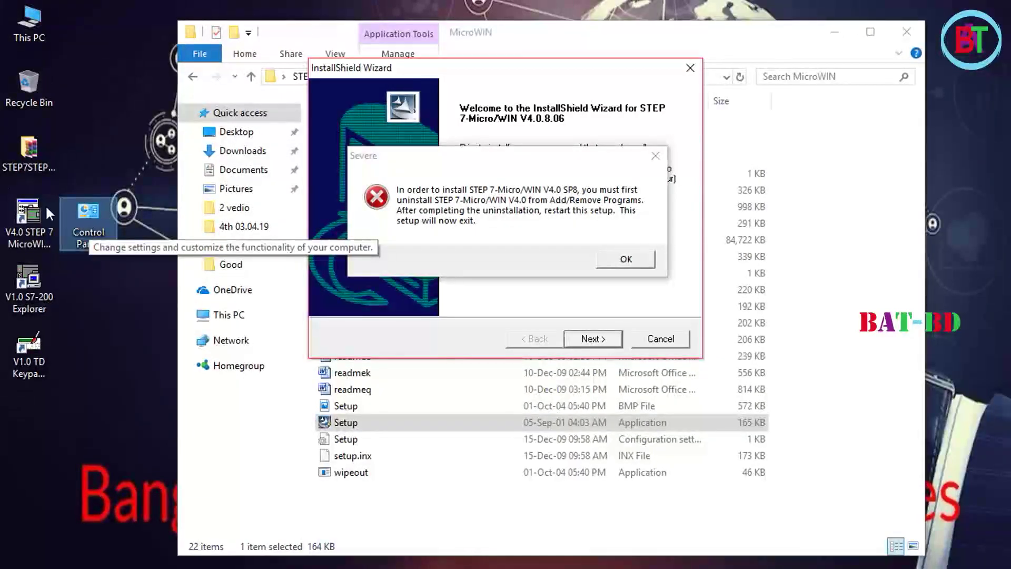
pyautogui.doubleClick(88, 227)
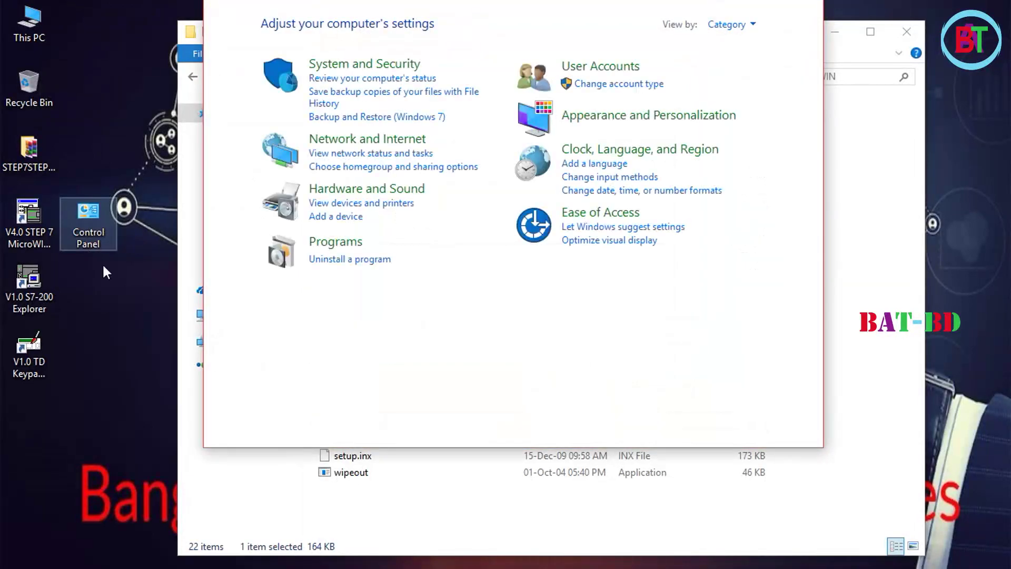
pyautogui.click(343, 247)
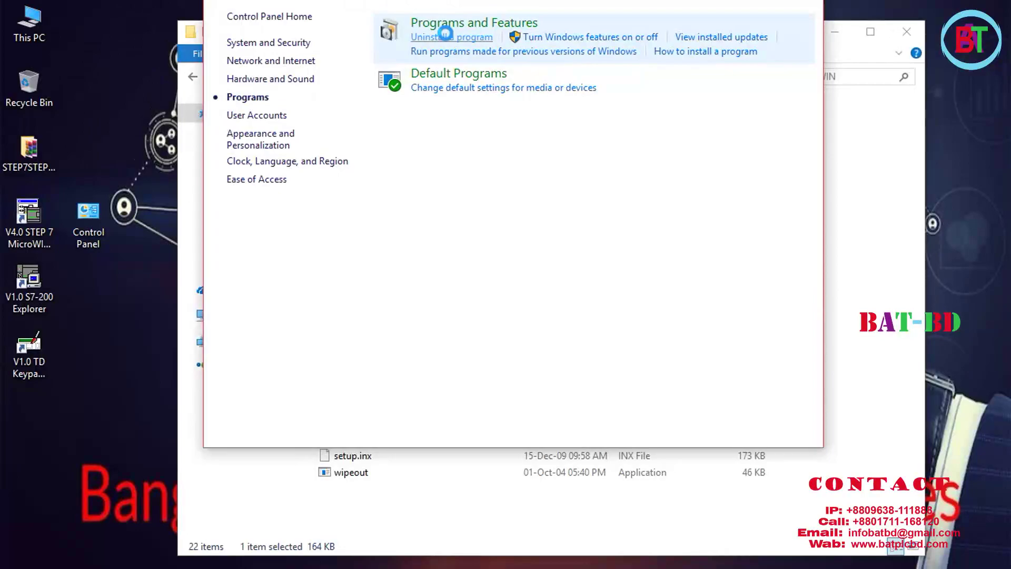
pyautogui.click(446, 34)
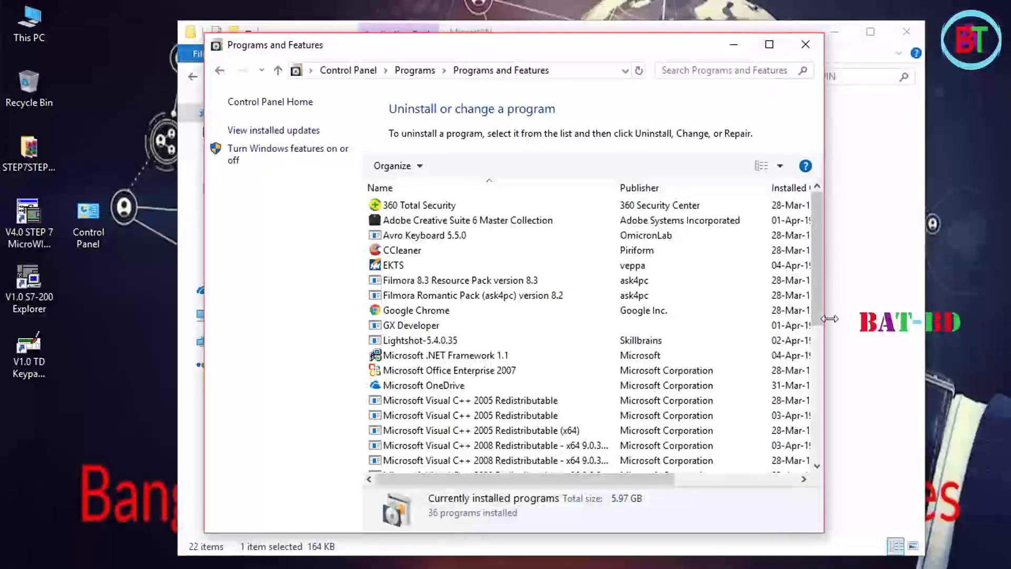
pyautogui.moveTo(824, 333); pyautogui.dragTo(916, 351)
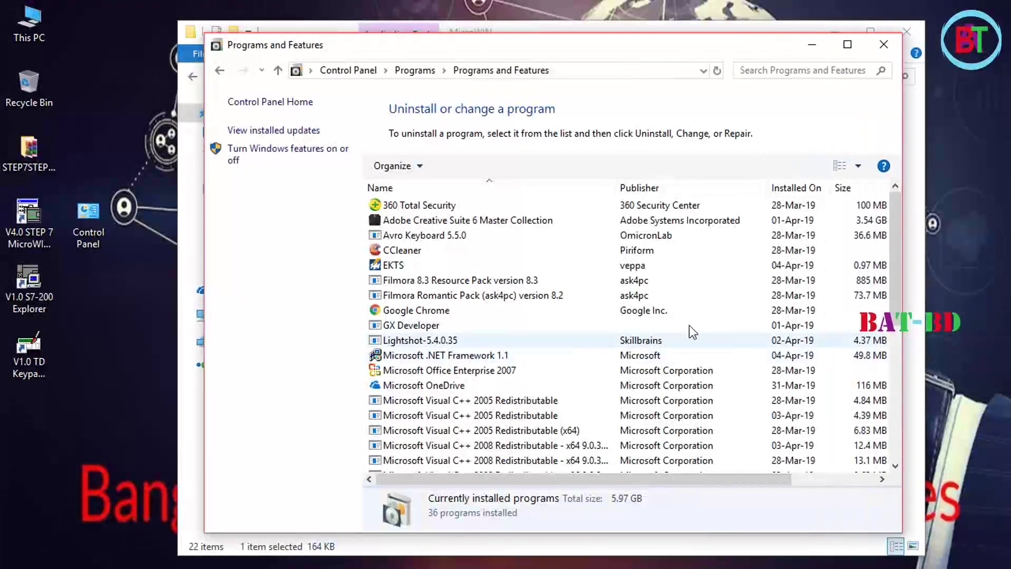
pyautogui.scroll(-6, 658, 329)
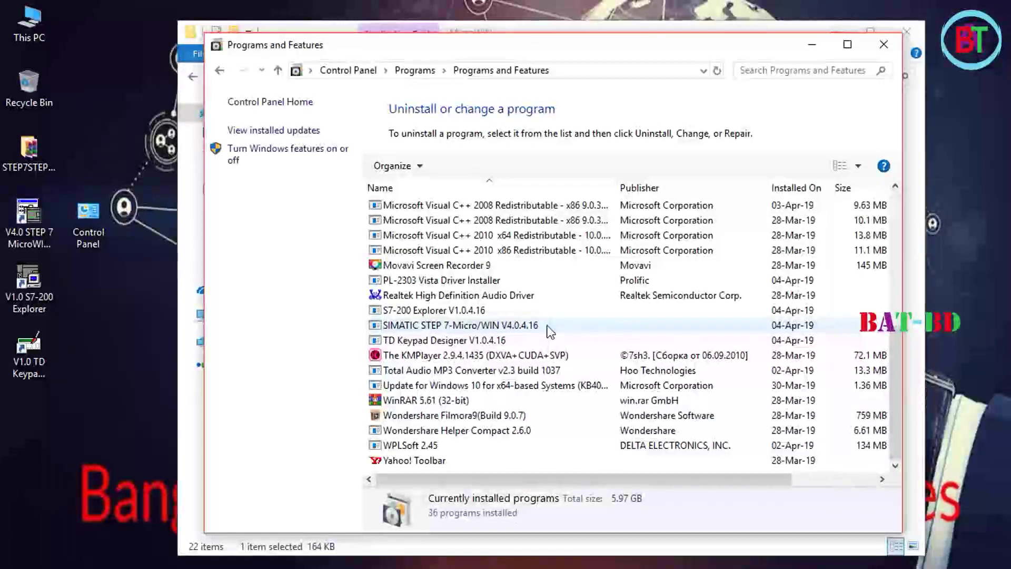
# Step: Uninstall SIMATIC STEP 7-Micro/WIN V4.0.4.16 with all its components, continuing past the MicroSystems Communications operating system prompts
pyautogui.click(464, 328)
pyautogui.rightClick(445, 322)
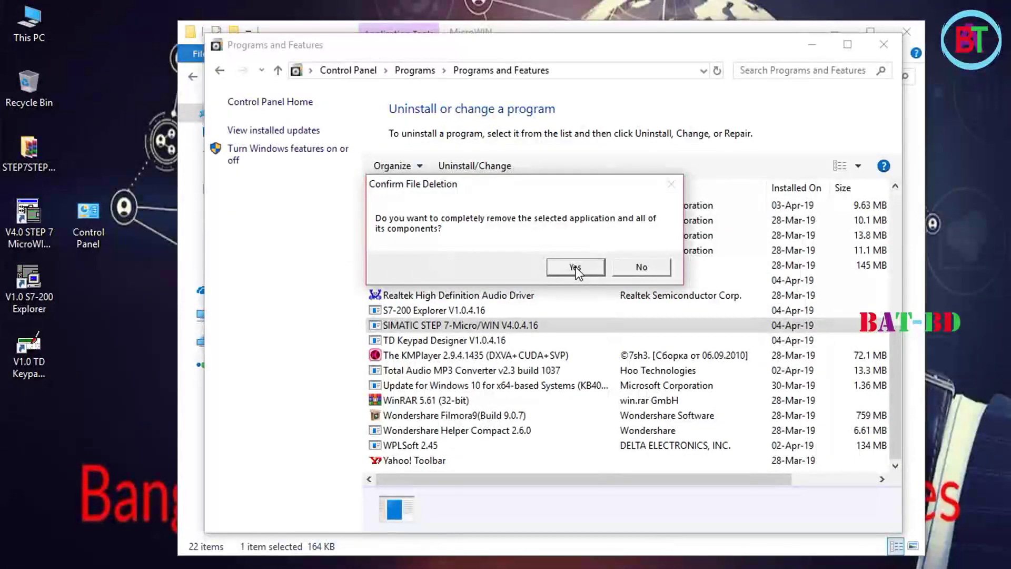
pyautogui.click(575, 267)
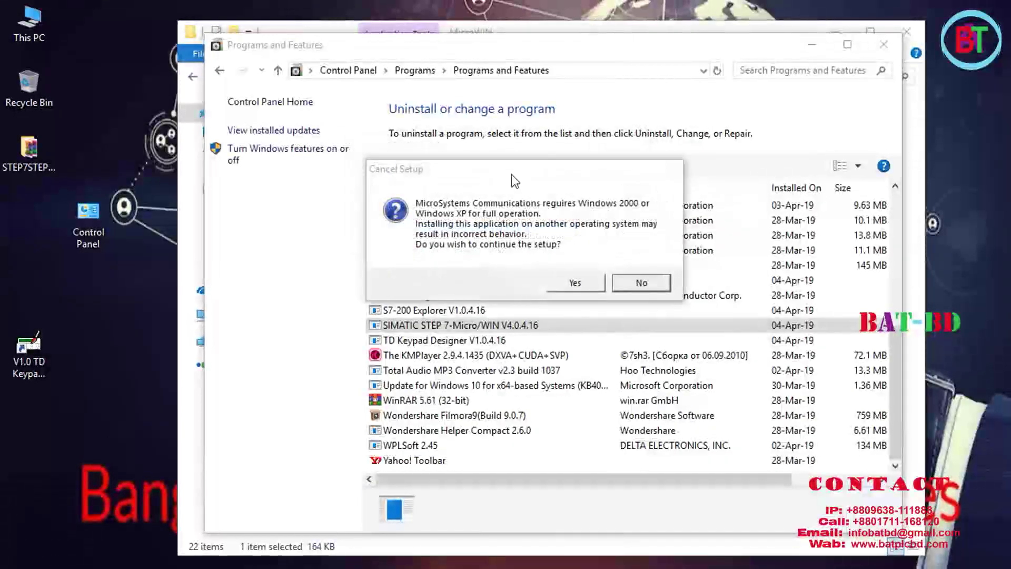
pyautogui.click(576, 283)
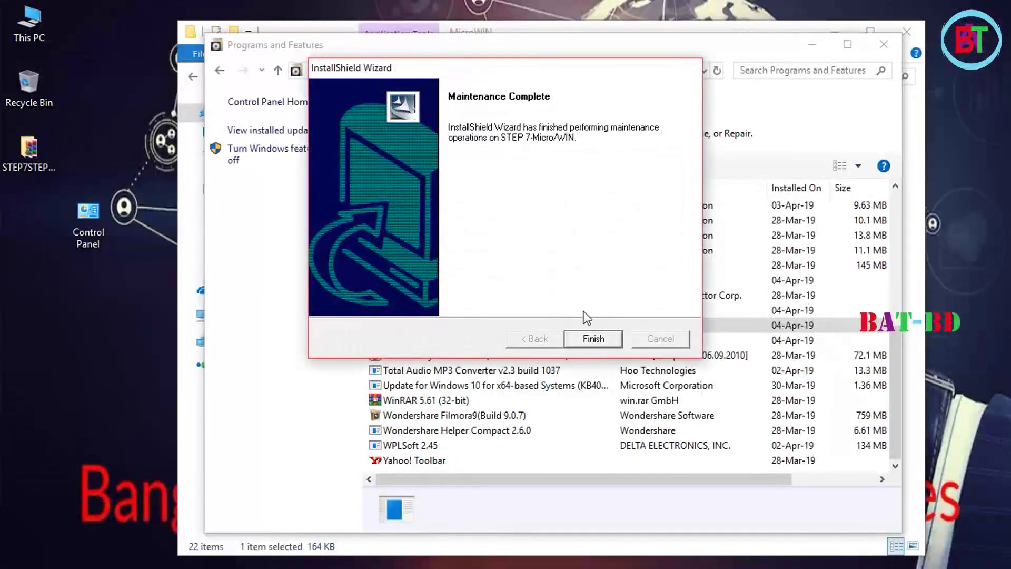
pyautogui.click(591, 340)
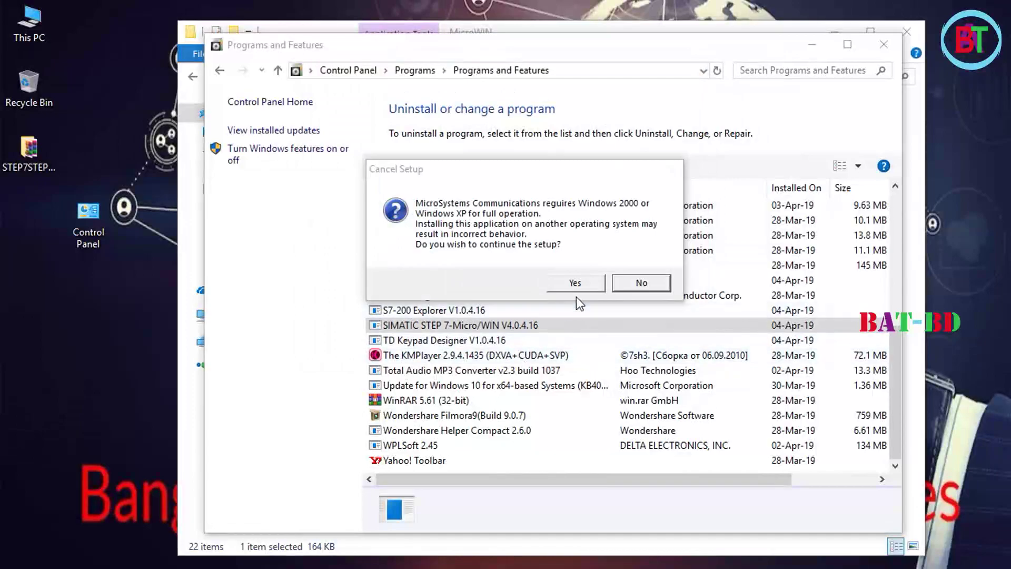
pyautogui.click(576, 282)
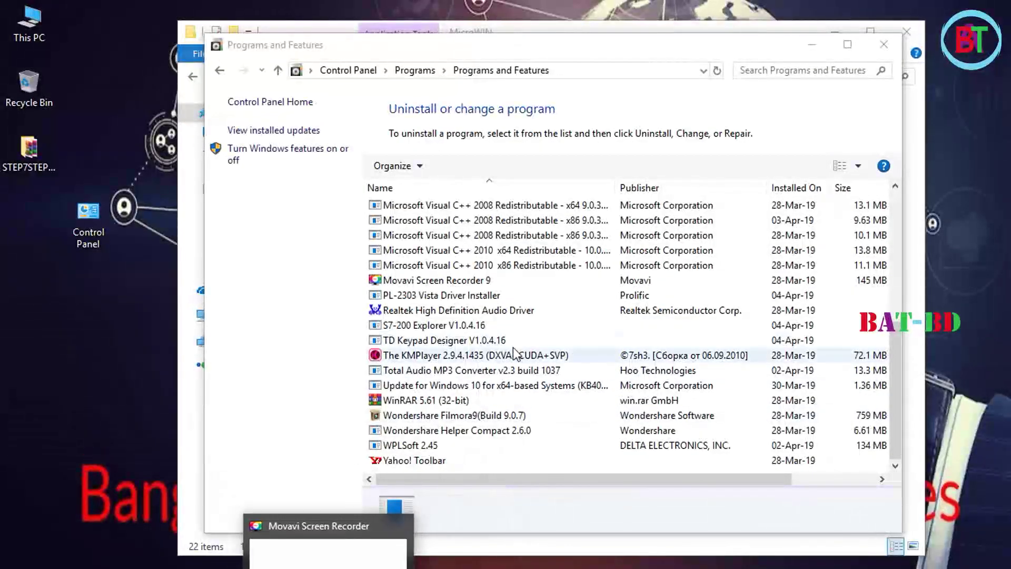
# Step: Return to the MicroWIN folder, try to run Setup in English, and dismiss the installation support file error
pyautogui.moveTo(173, 566)
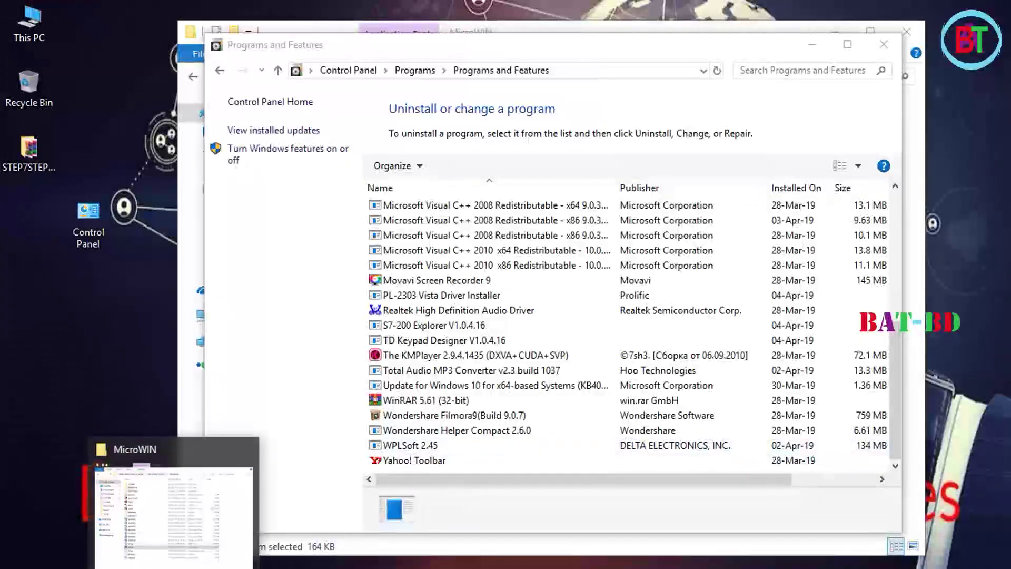
pyautogui.click(162, 523)
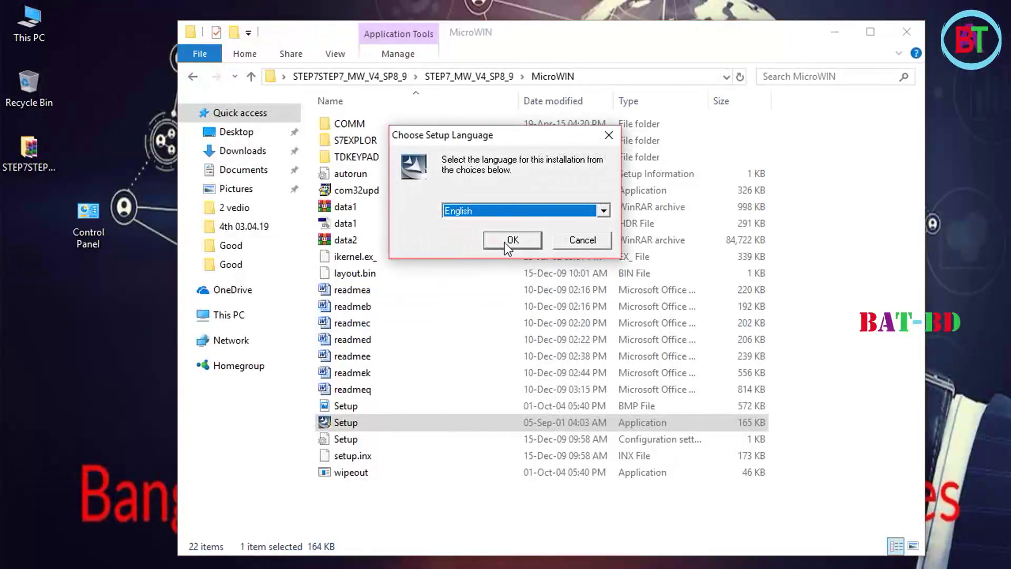
pyautogui.click(505, 241)
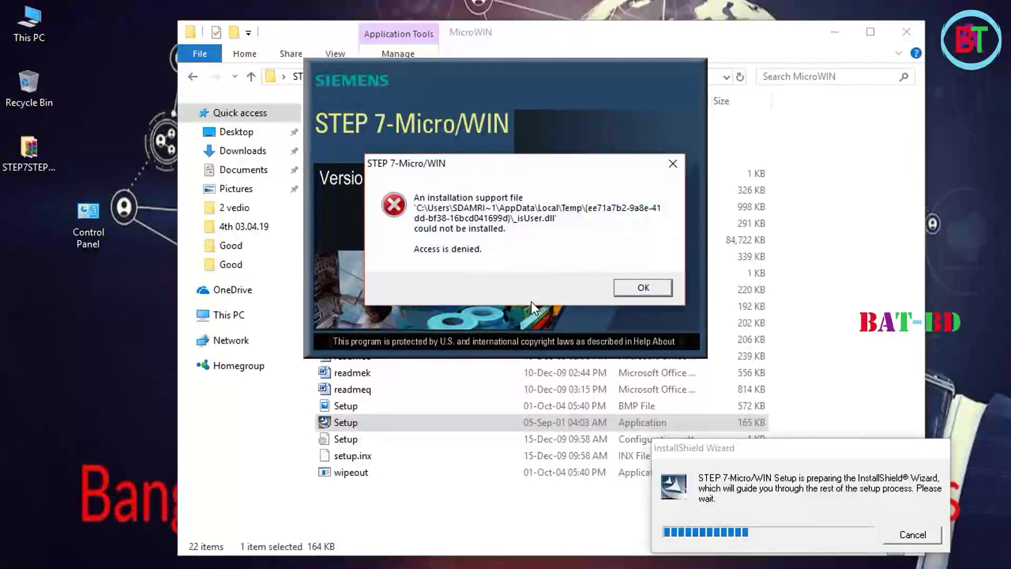
pyautogui.click(632, 288)
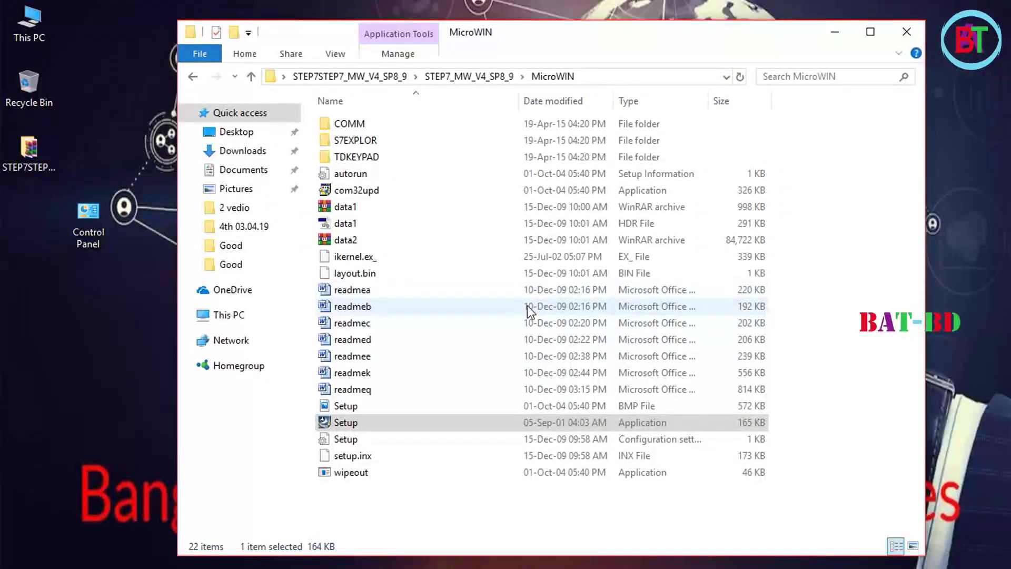
# Step: Try the MicroWIN Setup again and dismiss the message asking to uninstall STEP 7-Micro/WIN V4.0 first
pyautogui.doubleClick(525, 422)
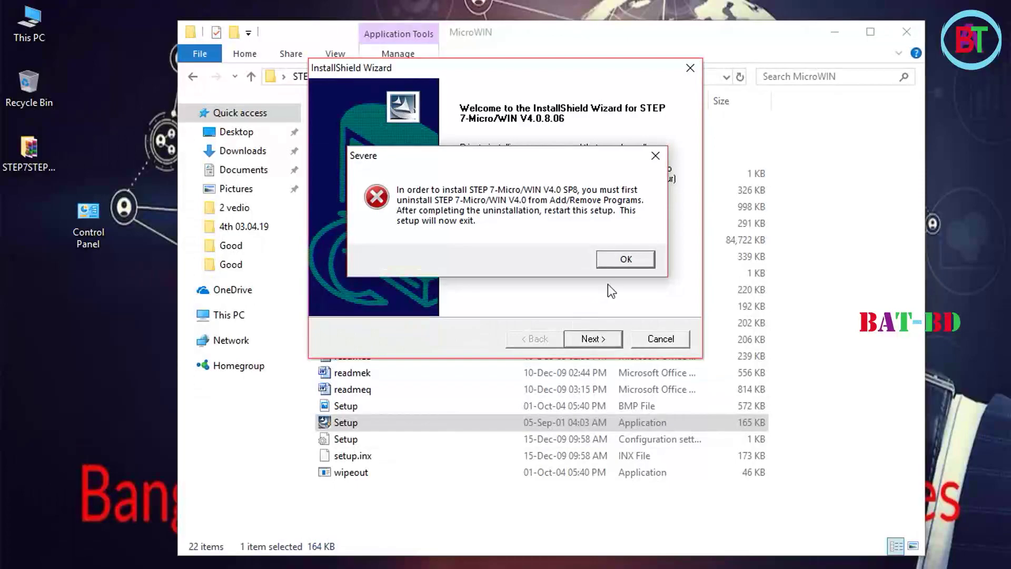
pyautogui.click(630, 263)
pyautogui.click(593, 338)
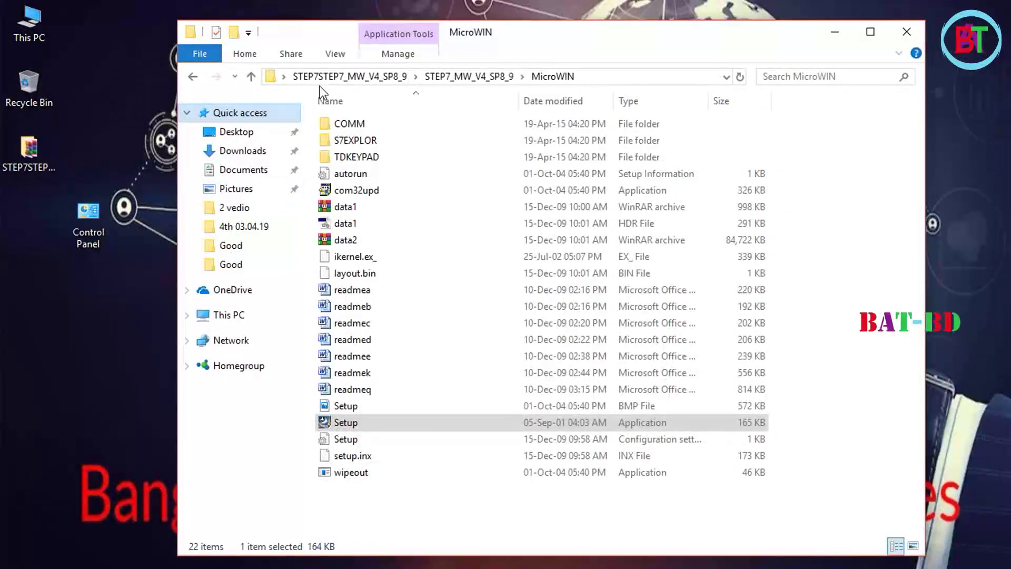
# Step: Move the MicroWIN folder window aside and run setup from the Disk1 folder of STEP7_MW_V4_SP8_9, granting it permission to run
pyautogui.moveTo(314, 32); pyautogui.dragTo(372, 31)
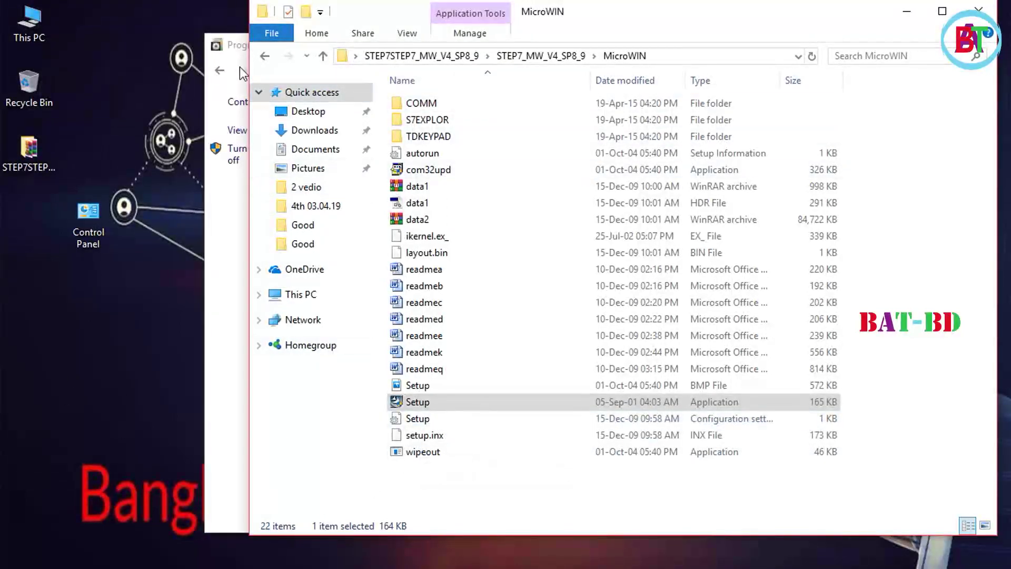
pyautogui.click(262, 58)
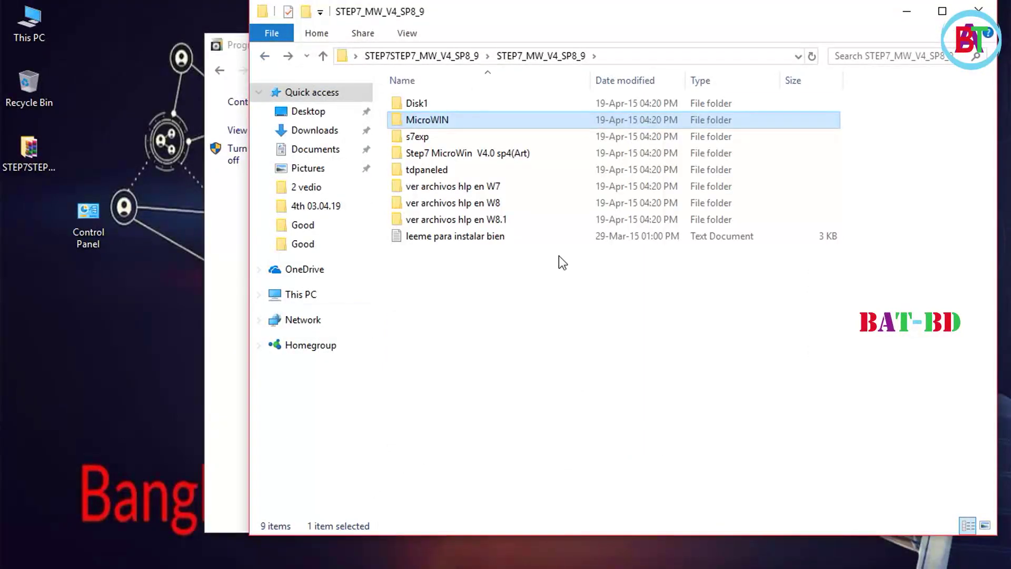
pyautogui.doubleClick(446, 104)
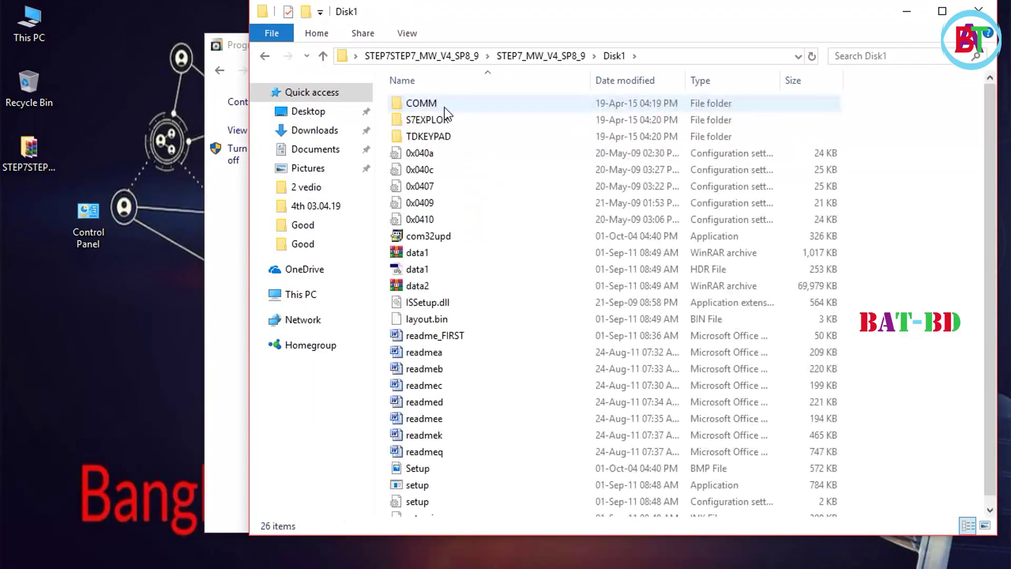
pyautogui.scroll(-1, 485, 352)
pyautogui.doubleClick(447, 475)
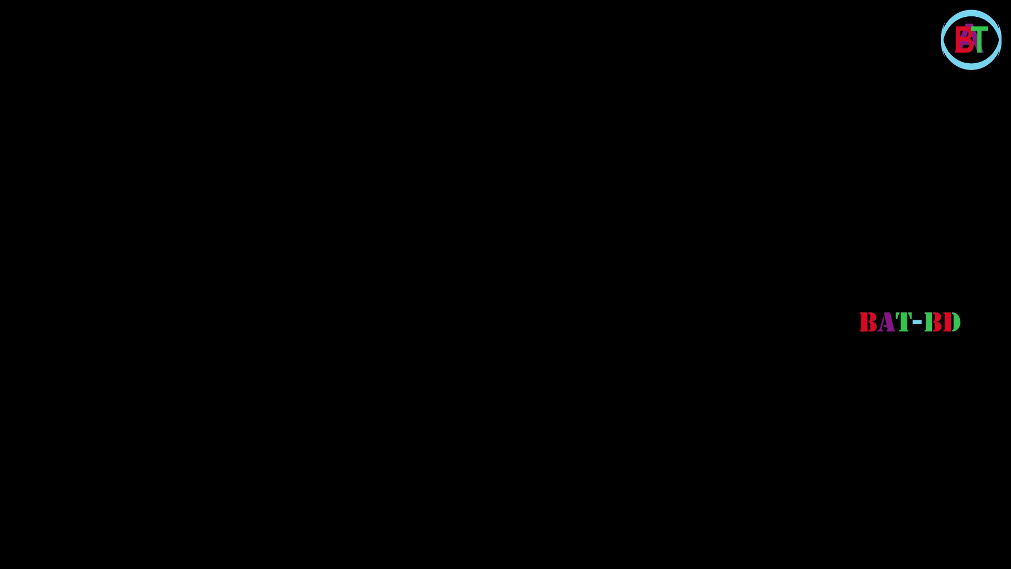
pyautogui.click(433, 312)
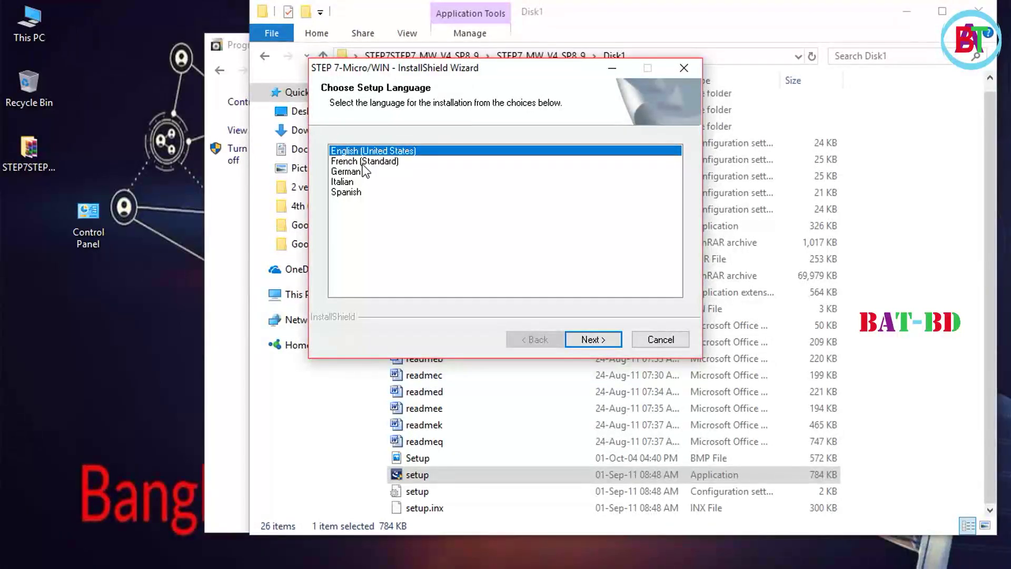
# Step: Start installing STEP 7-Micro/WIN V4.0.9.25 in English (United States), accepting the license agreement and the default Siemens\STEP 7-MicroWIN V4.0 destination folder
pyautogui.click(590, 339)
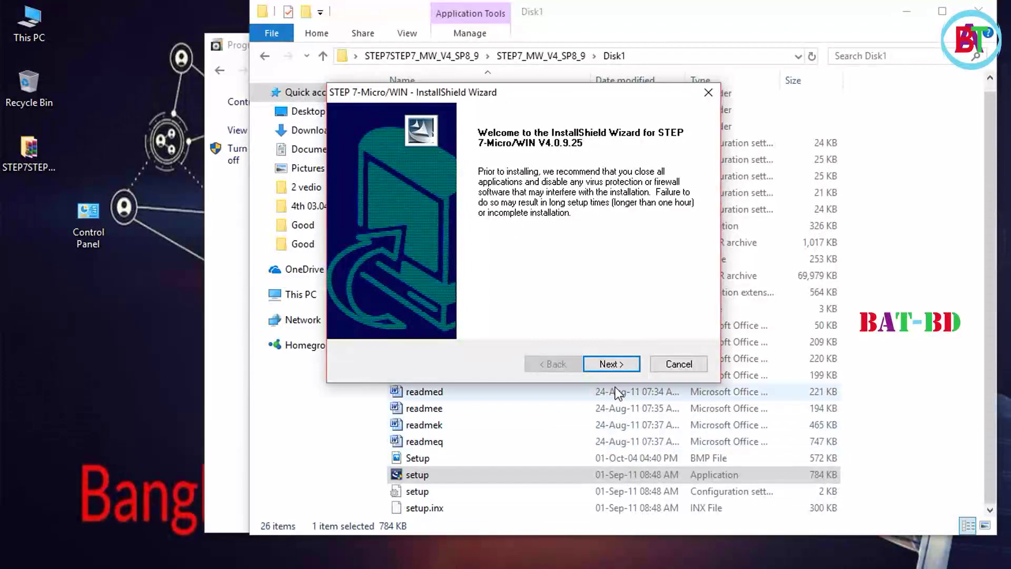
pyautogui.click(615, 364)
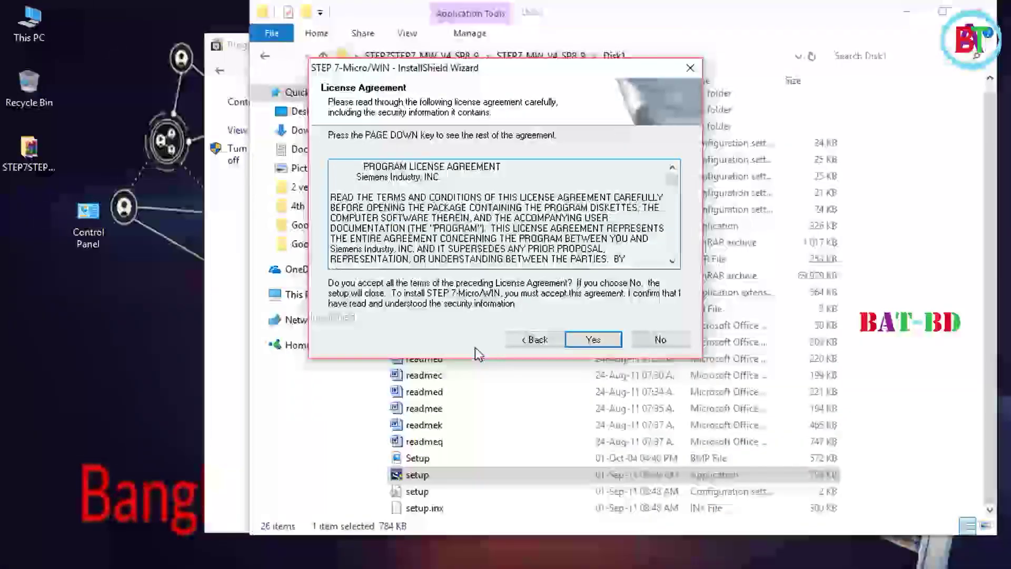
pyautogui.click(591, 341)
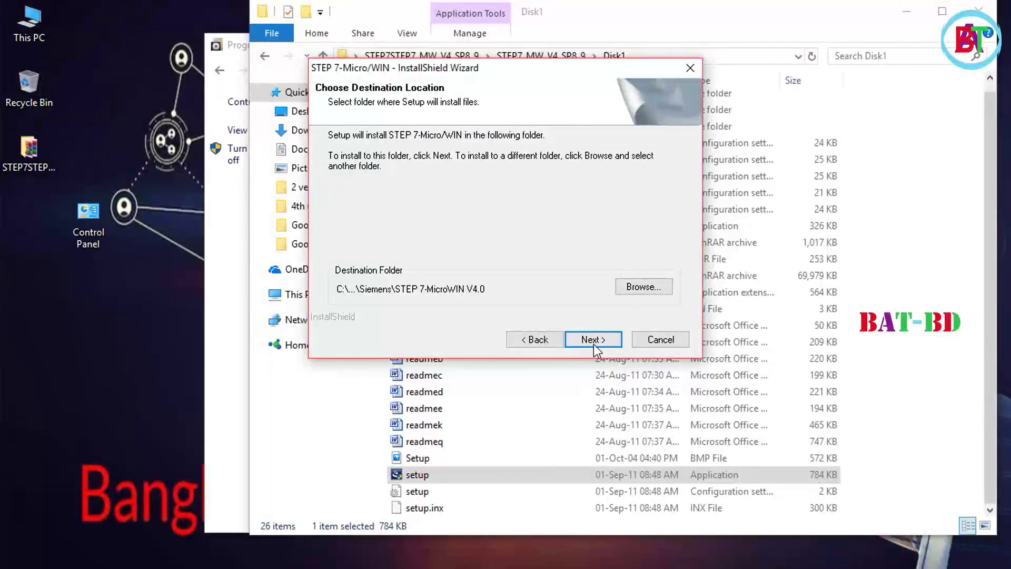
pyautogui.click(592, 342)
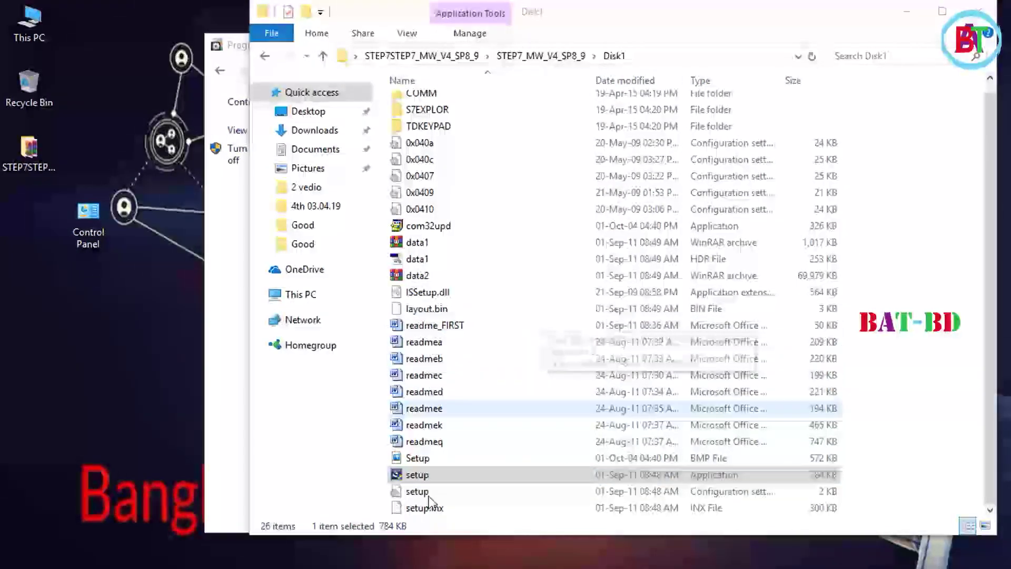
# Step: Continue the installation by ignoring the setup64.exe CRC error, closing the MicroSystems\Communications window and dismissing the SIMATIC NET component error
pyautogui.moveTo(440, 487)
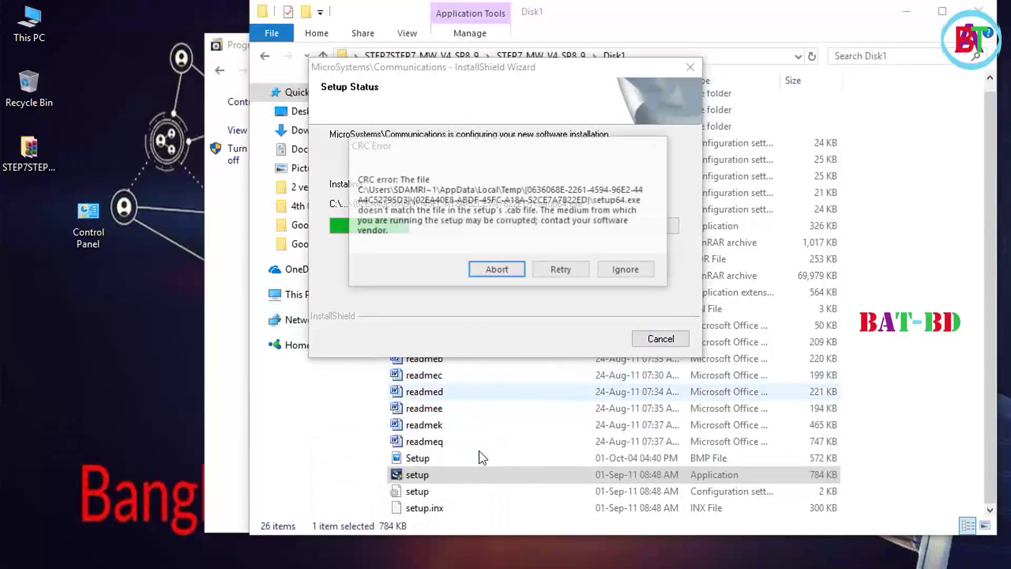
pyautogui.click(627, 270)
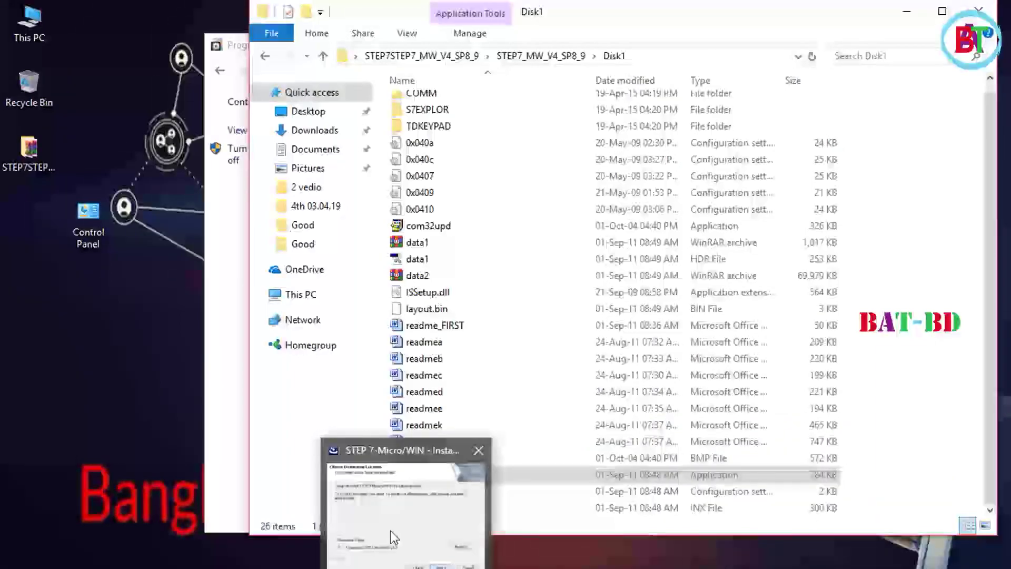
pyautogui.click(418, 523)
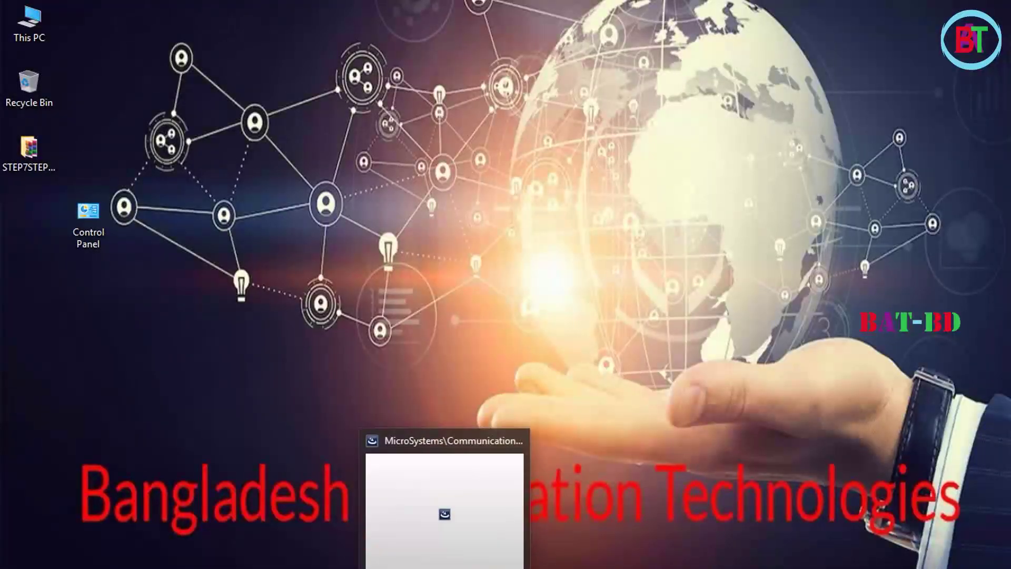
pyautogui.rightClick(406, 568)
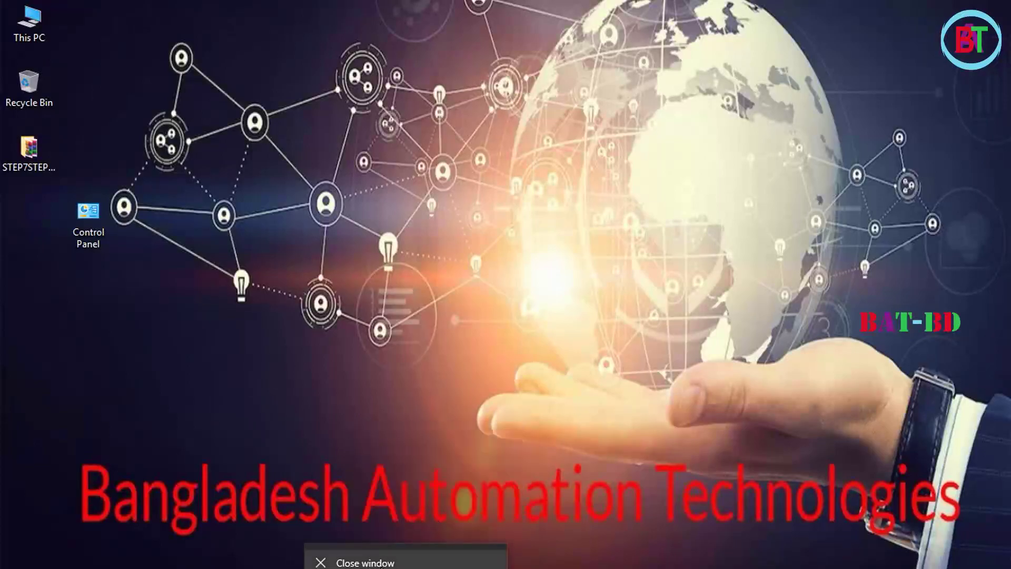
pyautogui.click(324, 563)
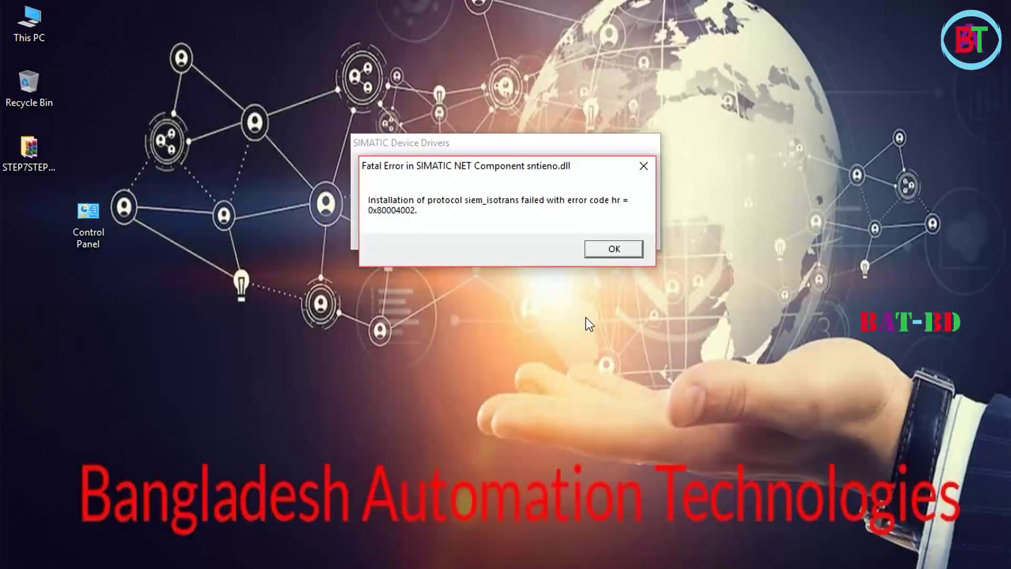
pyautogui.click(621, 252)
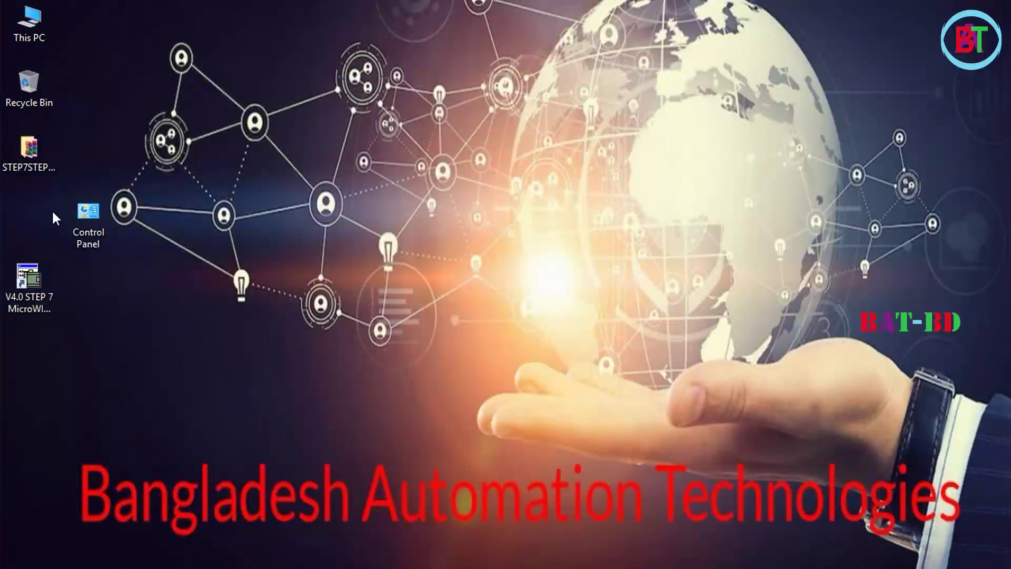
# Step: Move the Control Panel icon up beside the STEP7 folder and check the options of the V4.0 STEP 7 MicroWIN SP9 shortcut
pyautogui.moveTo(108, 171); pyautogui.dragTo(8, 350)
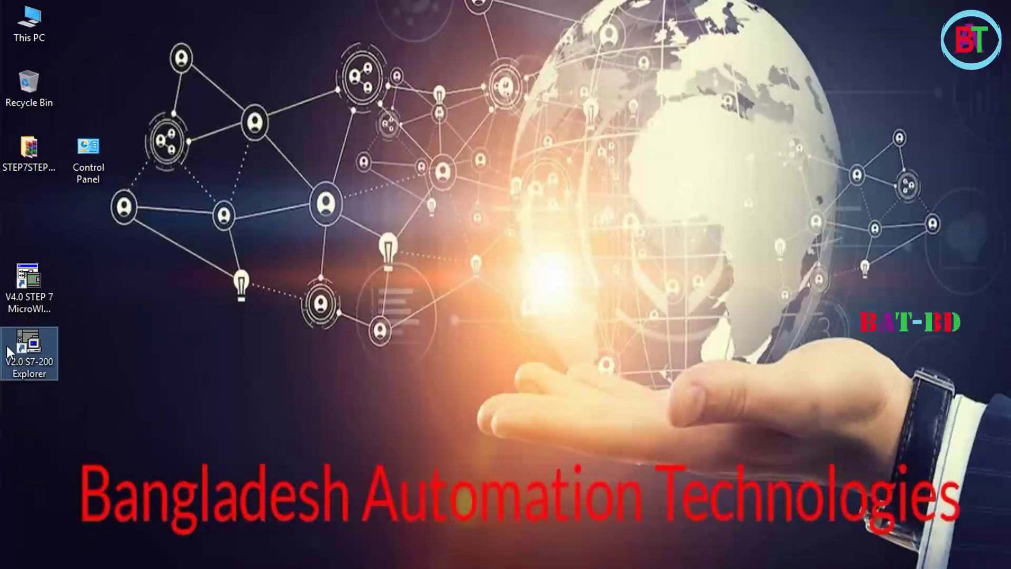
pyautogui.click(27, 294)
pyautogui.rightClick(27, 294)
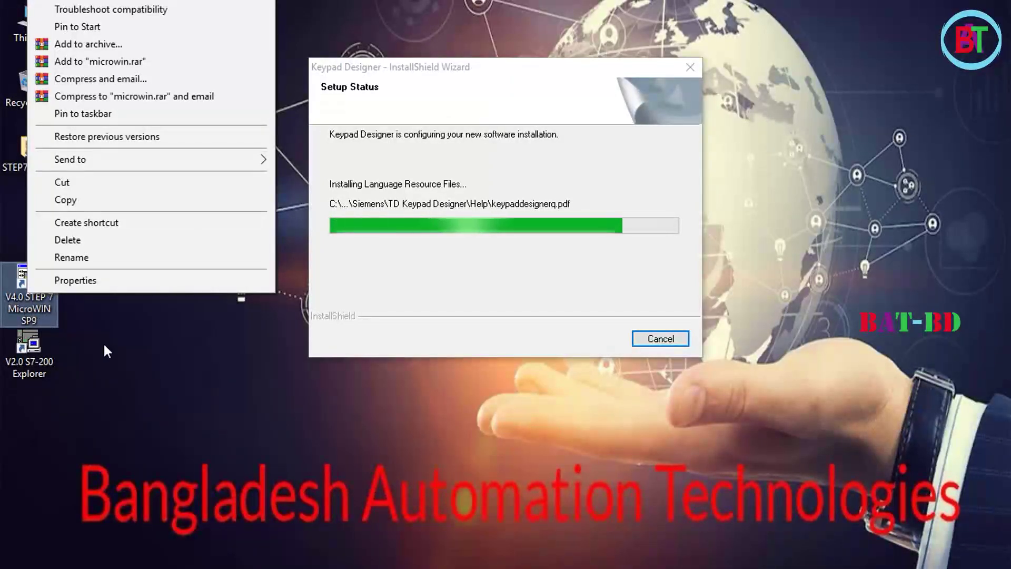
pyautogui.click(52, 282)
pyautogui.click(73, 95)
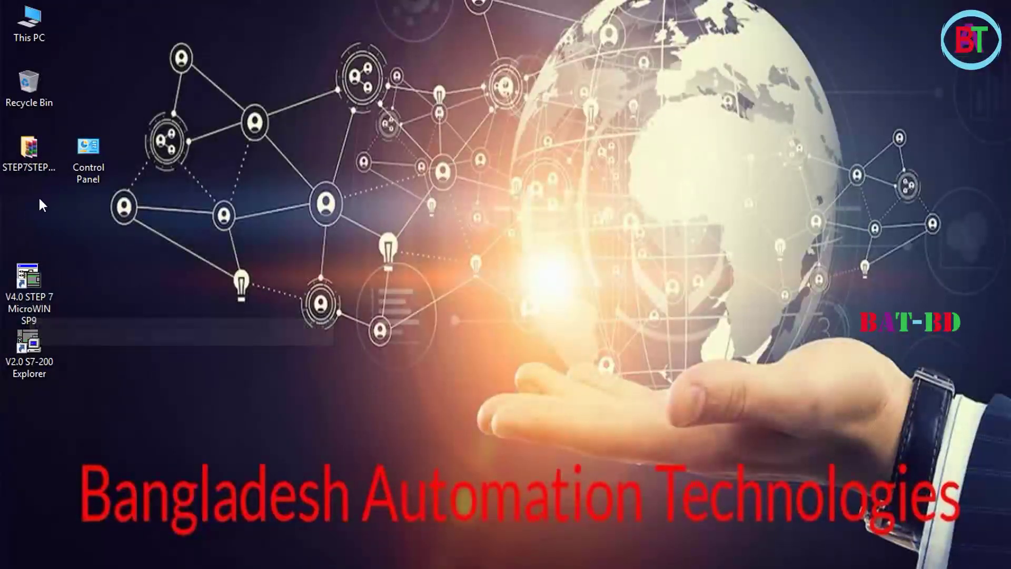
pyautogui.doubleClick(24, 296)
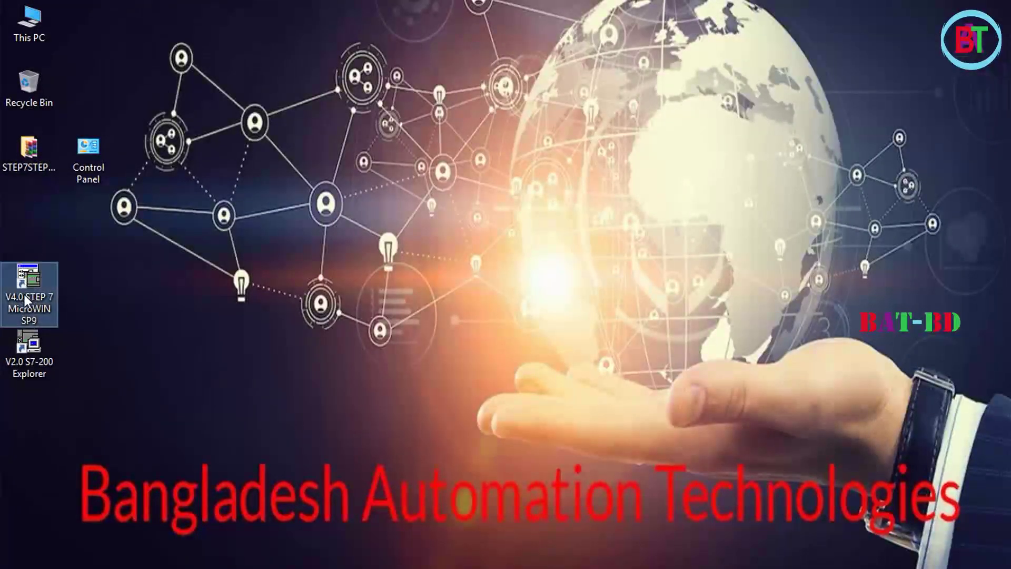
# Step: Arrange the MicroWIN SP9, S7-200 Explorer and TD Keypad Designer shortcuts in one column below the STEP7 folder
pyautogui.moveTo(28, 298); pyautogui.dragTo(25, 242)
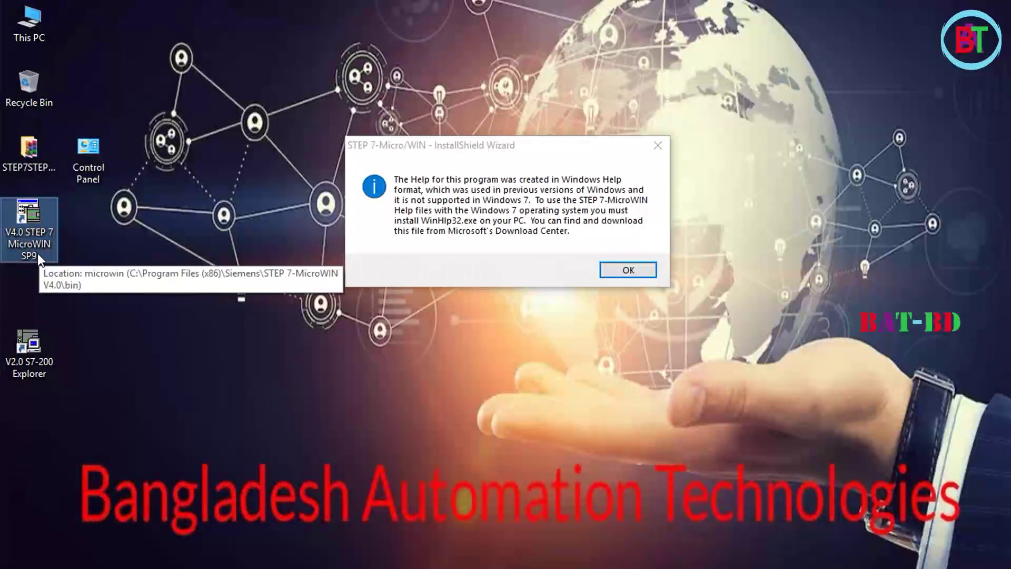
pyautogui.moveTo(28, 364); pyautogui.dragTo(27, 297)
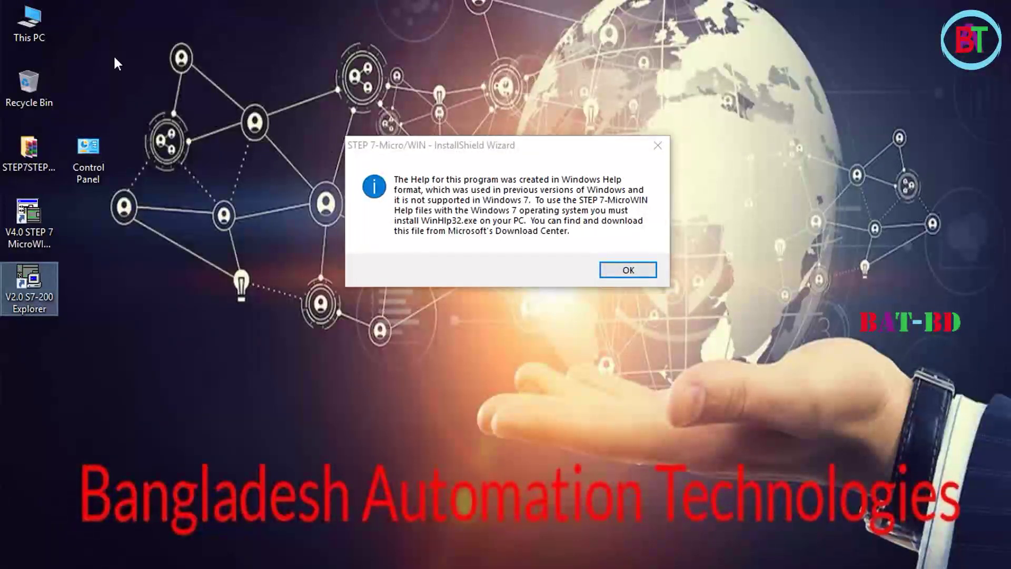
pyautogui.moveTo(88, 16); pyautogui.dragTo(94, 435)
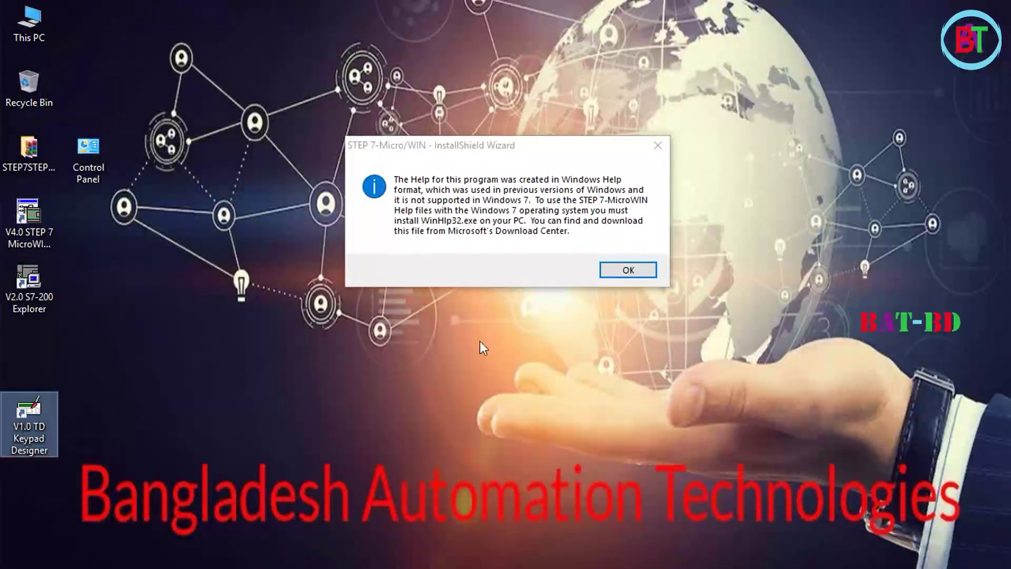
# Step: Dismiss the Windows Help notice, finish the wizard with the Read Me option on and the launch option off, and close the Read Me file
pyautogui.click(634, 272)
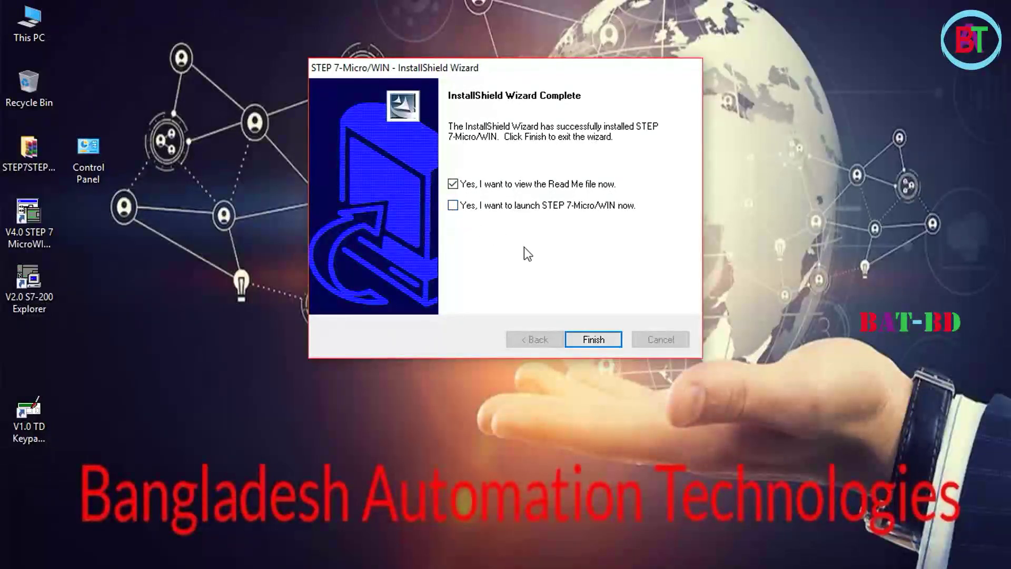
pyautogui.click(452, 210)
pyautogui.click(593, 345)
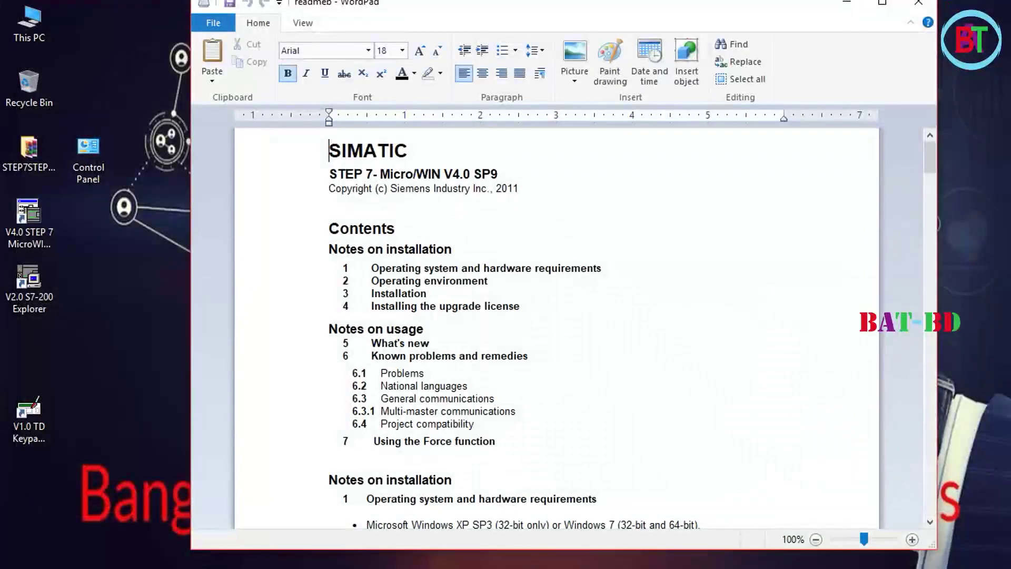
pyautogui.click(916, 10)
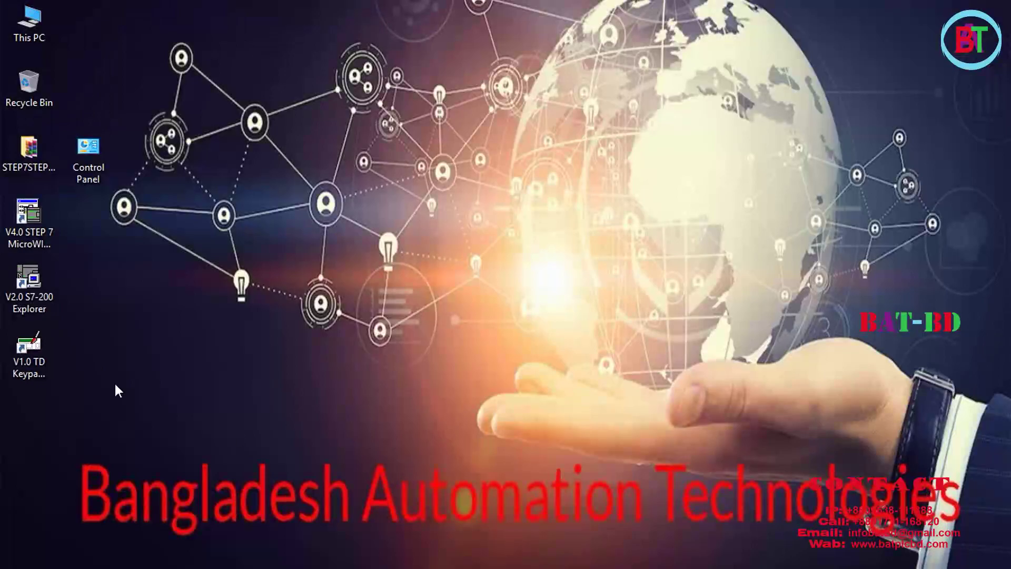
# Step: Launch V4.0 STEP 7 MicroWIN SP9 and look through its commands and the ladder editor networks of the blank project
pyautogui.click(38, 230)
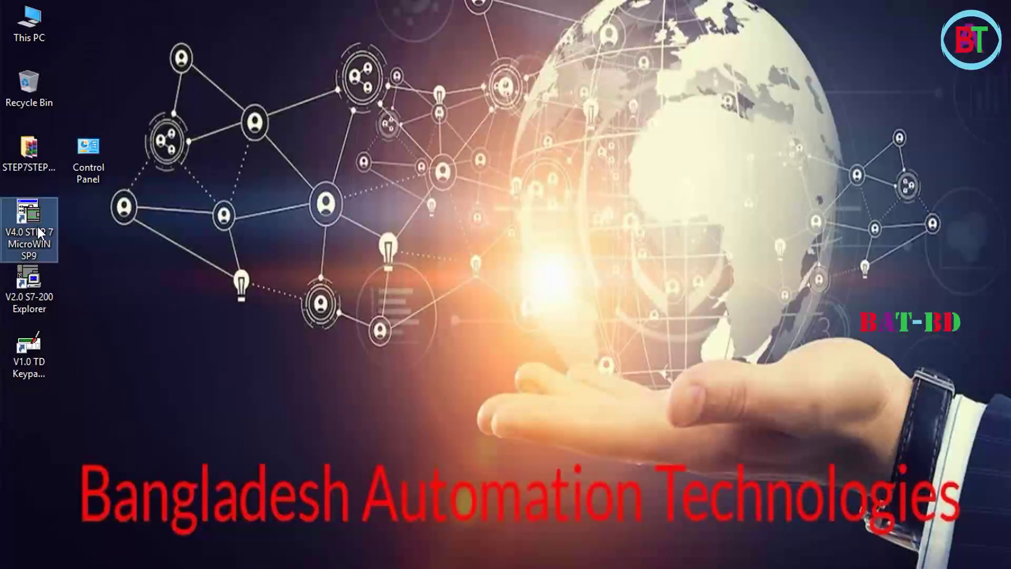
pyautogui.doubleClick(38, 230)
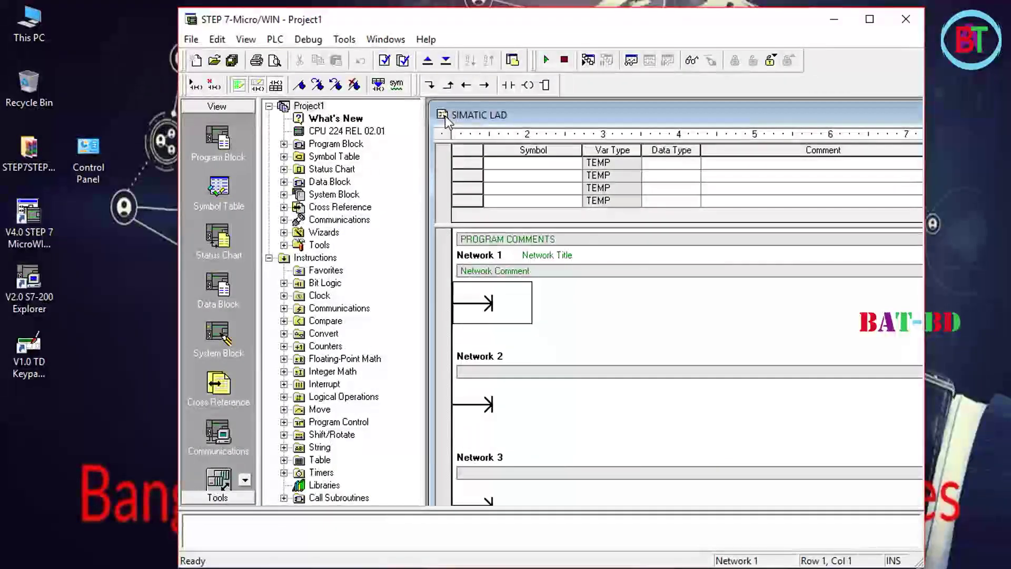
pyautogui.click(199, 41)
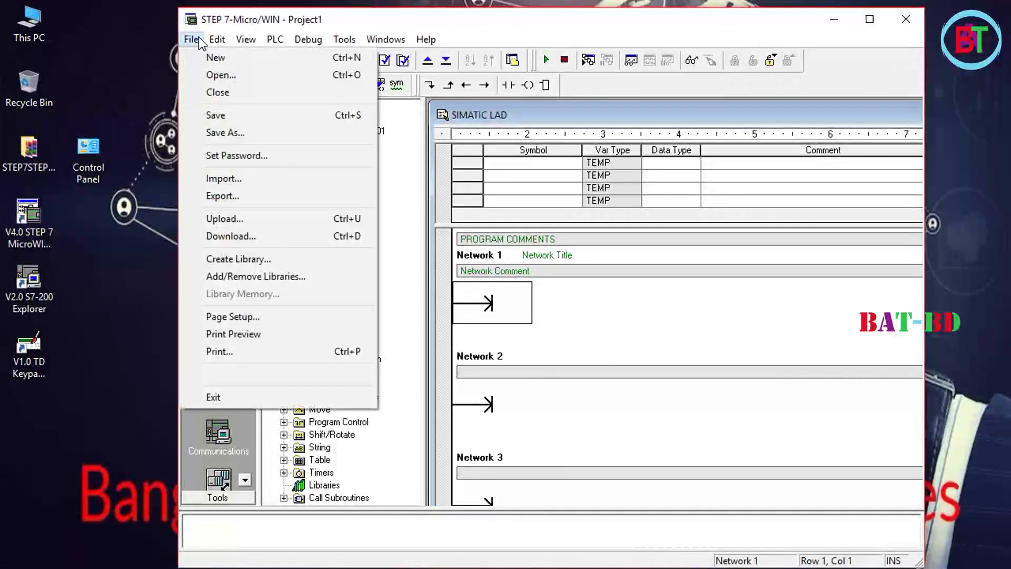
pyautogui.moveTo(216, 45)
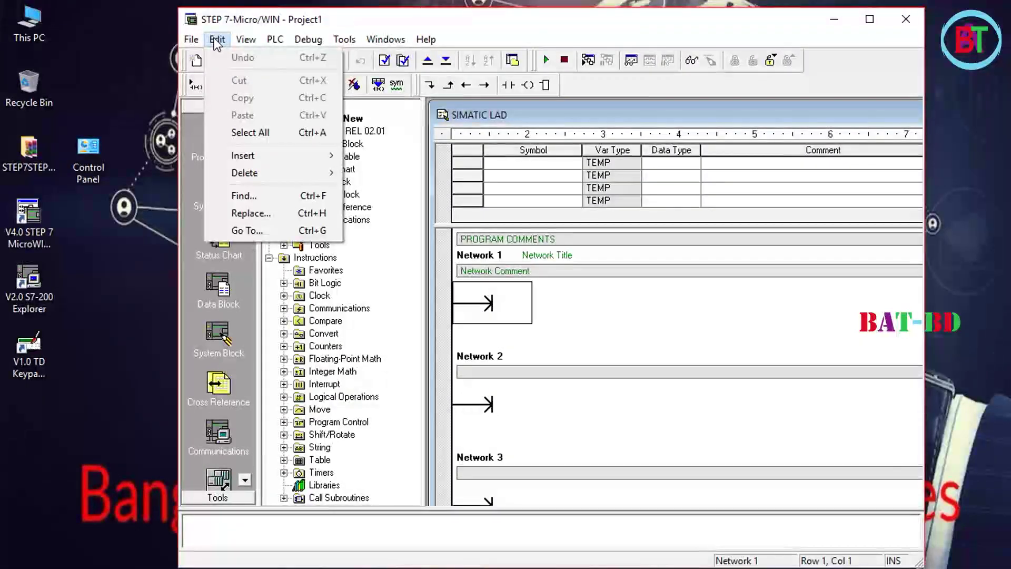
pyautogui.moveTo(250, 49)
pyautogui.moveTo(302, 47)
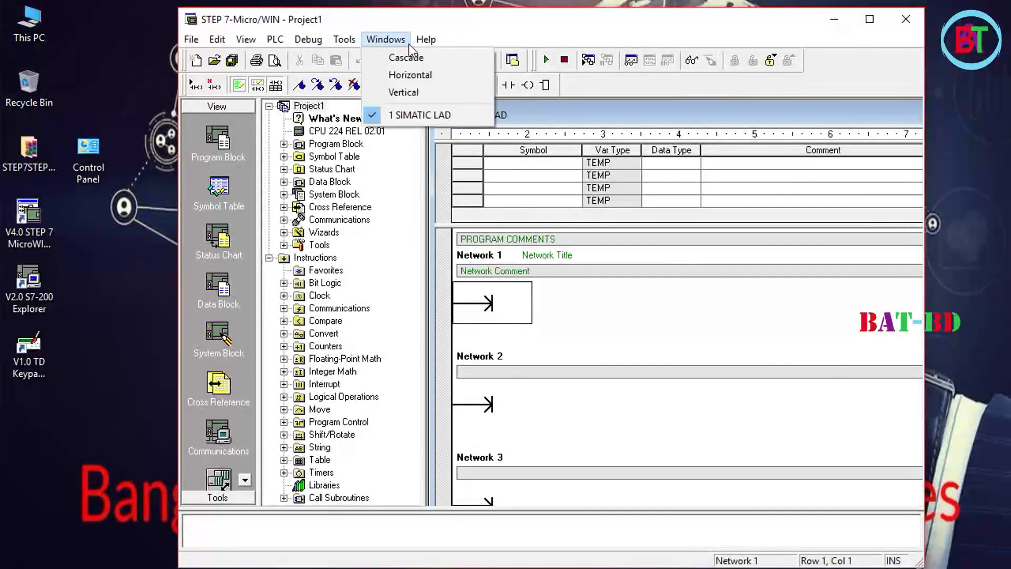
pyautogui.moveTo(428, 44)
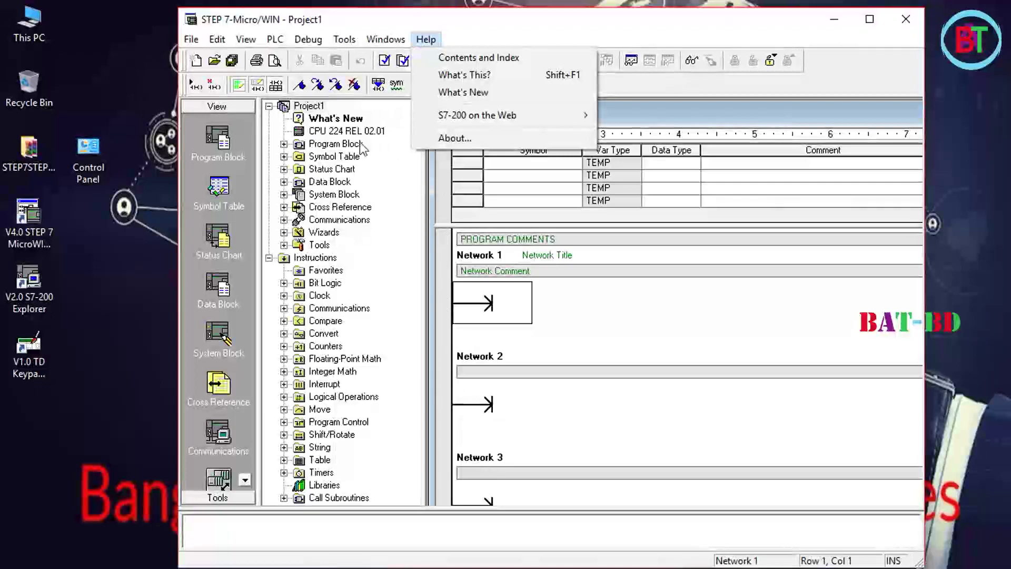
pyautogui.click(625, 296)
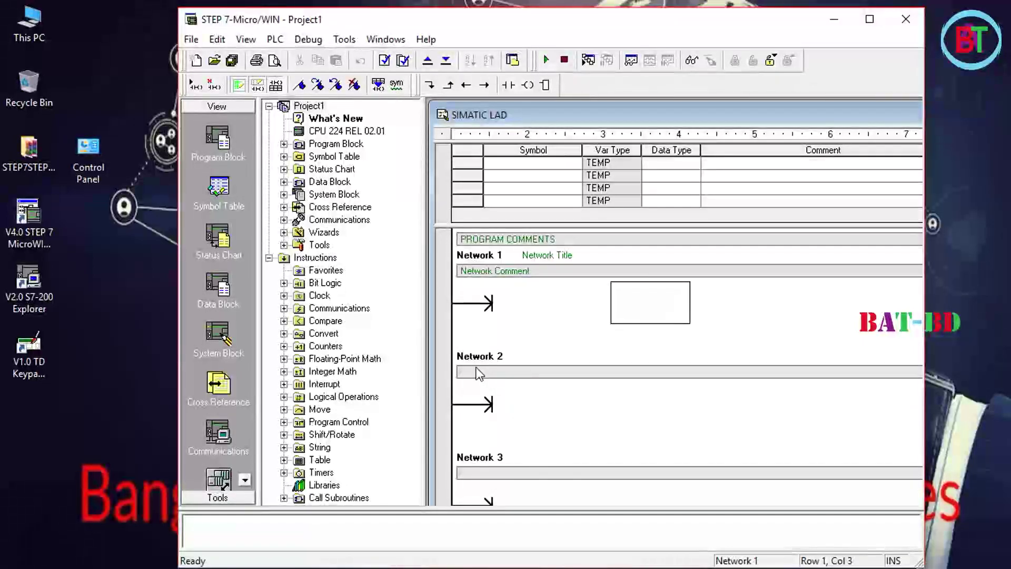
pyautogui.click(517, 370)
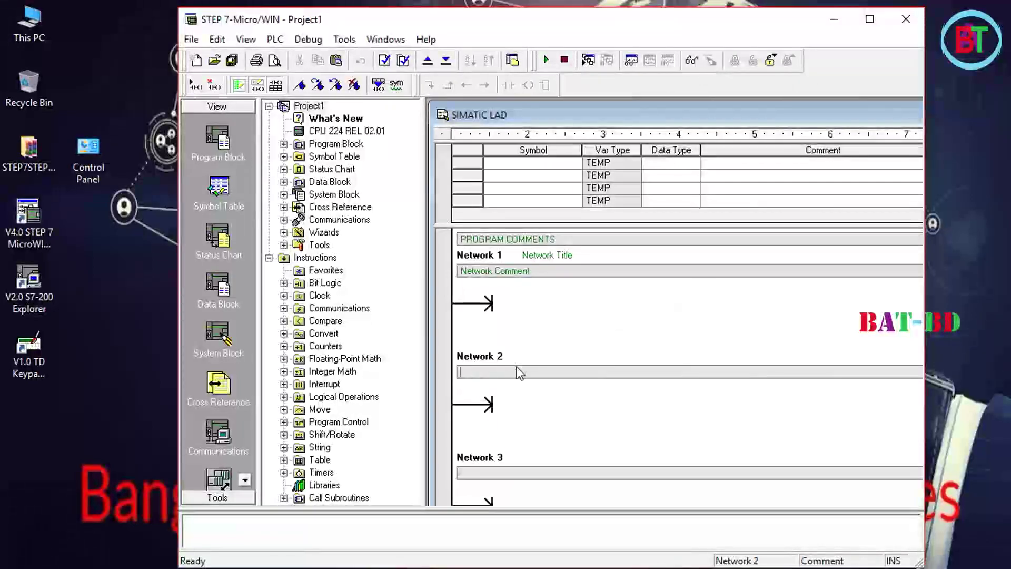